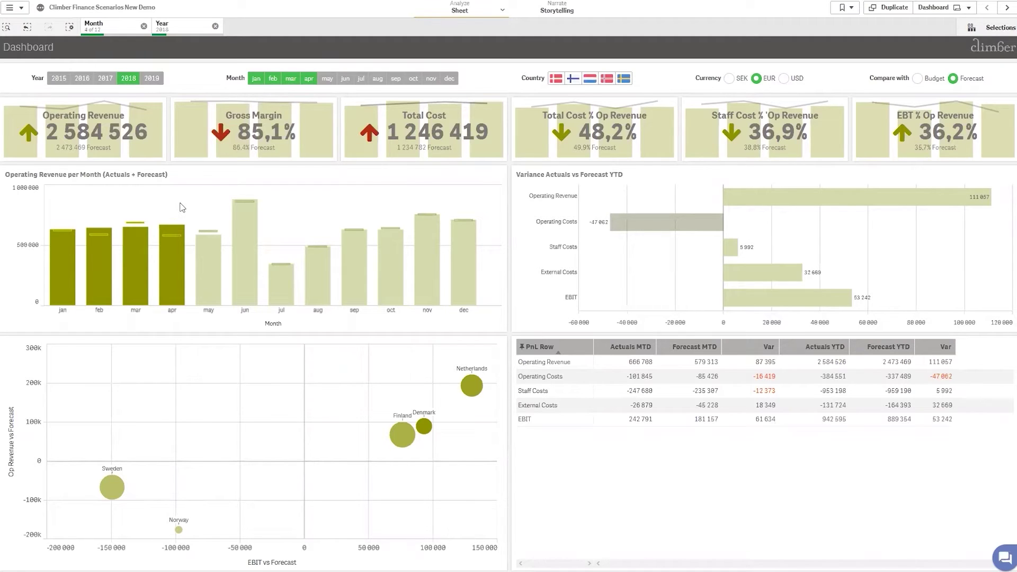
# - Add May and June to the dashboard's month filter, and restore the selection to January through April
pyautogui.click(327, 79)
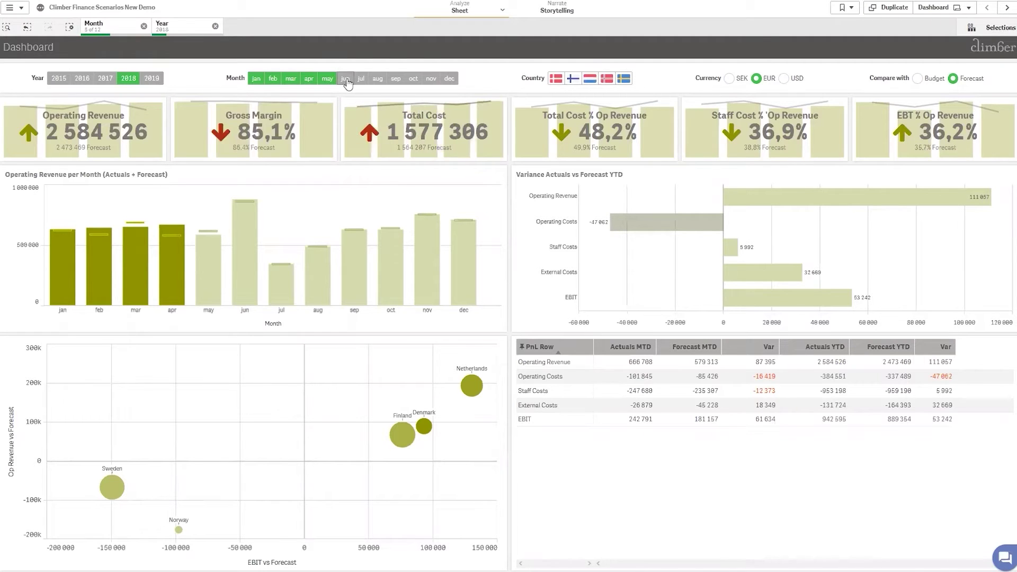
pyautogui.click(345, 80)
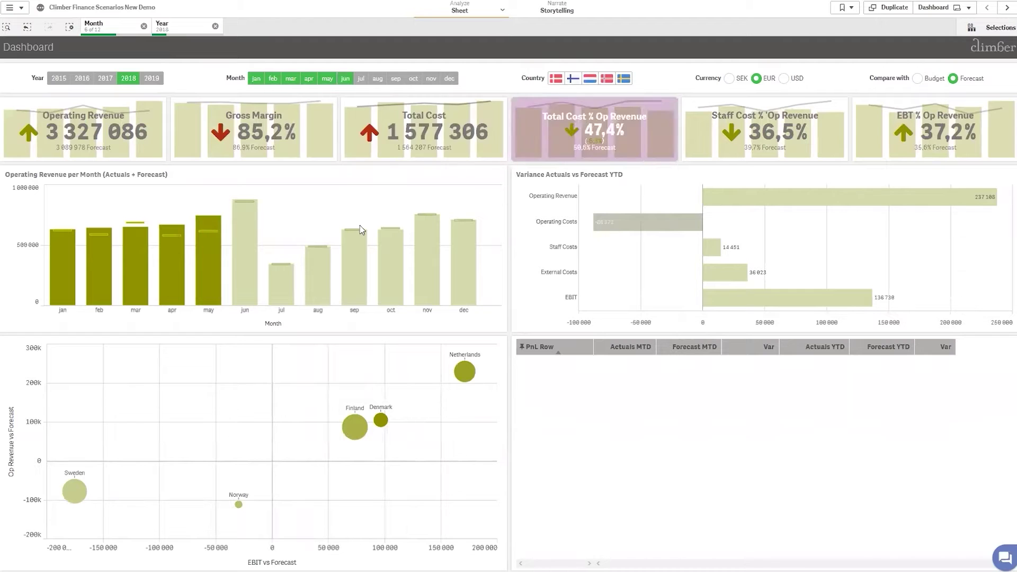
pyautogui.click(339, 79)
pyautogui.click(327, 79)
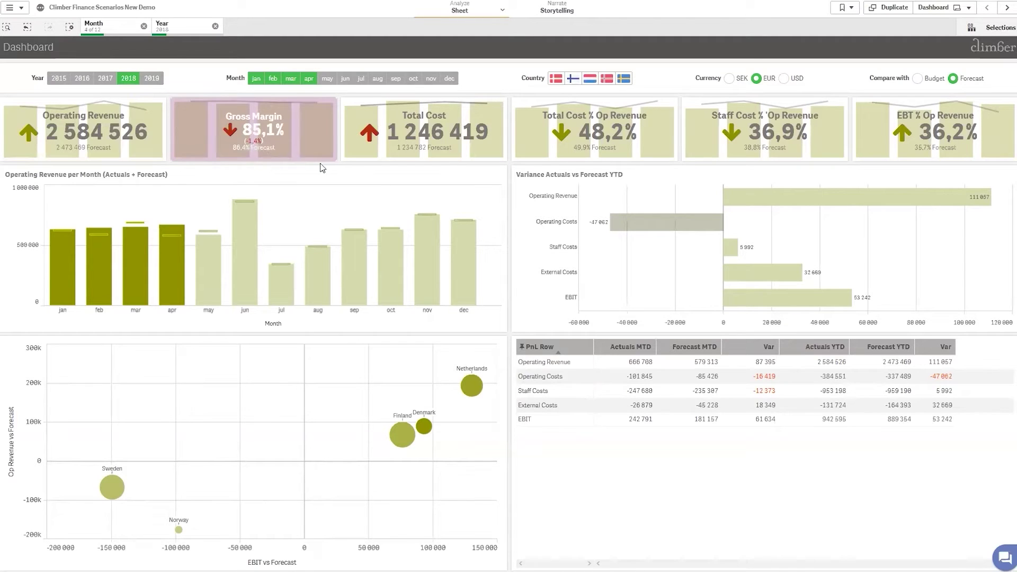
# - Filter the dashboard to the Netherlands and clear it again, and switch the comparison to Budget and back to Forecast
pyautogui.click(590, 80)
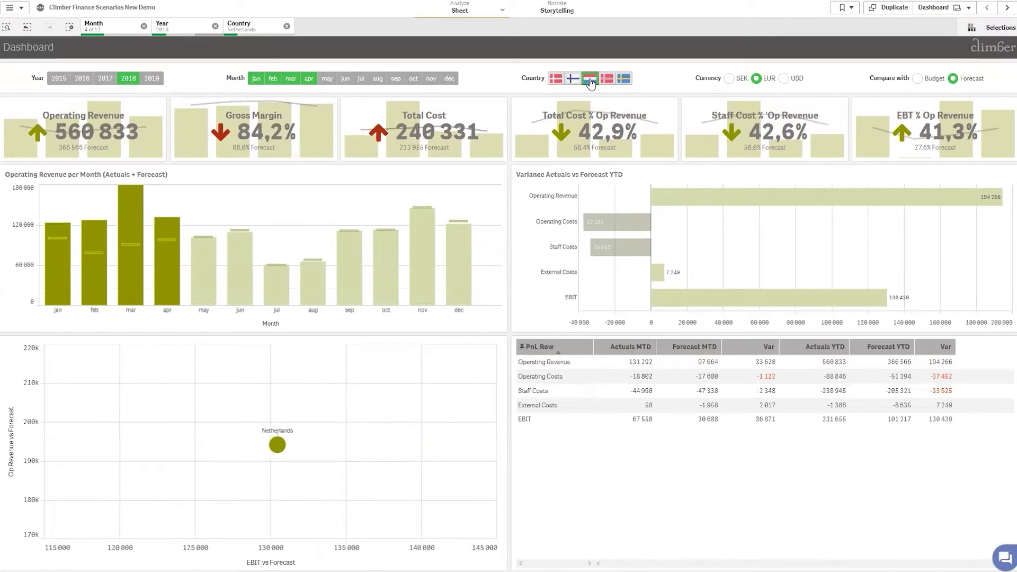
pyautogui.click(589, 80)
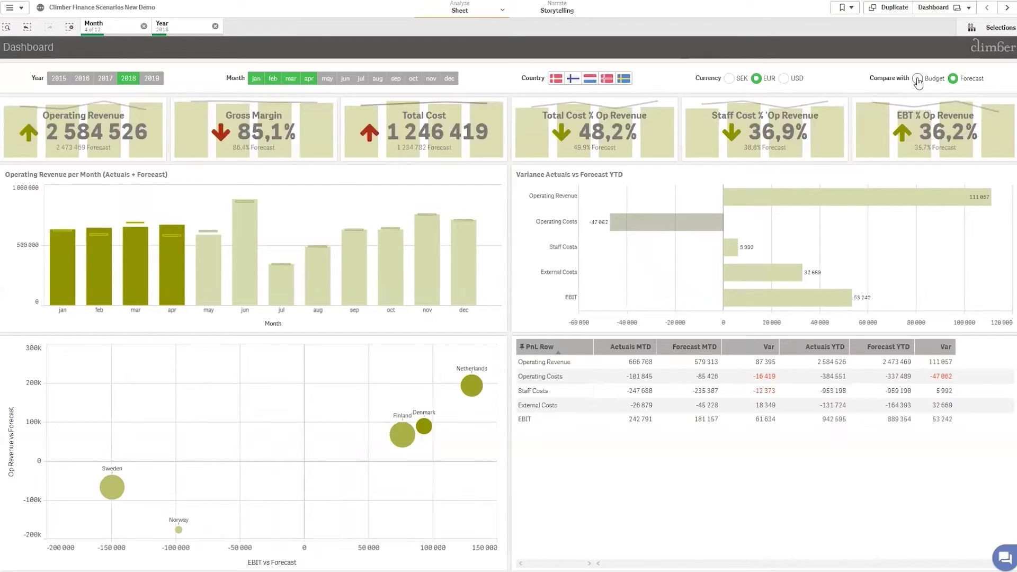
pyautogui.click(917, 79)
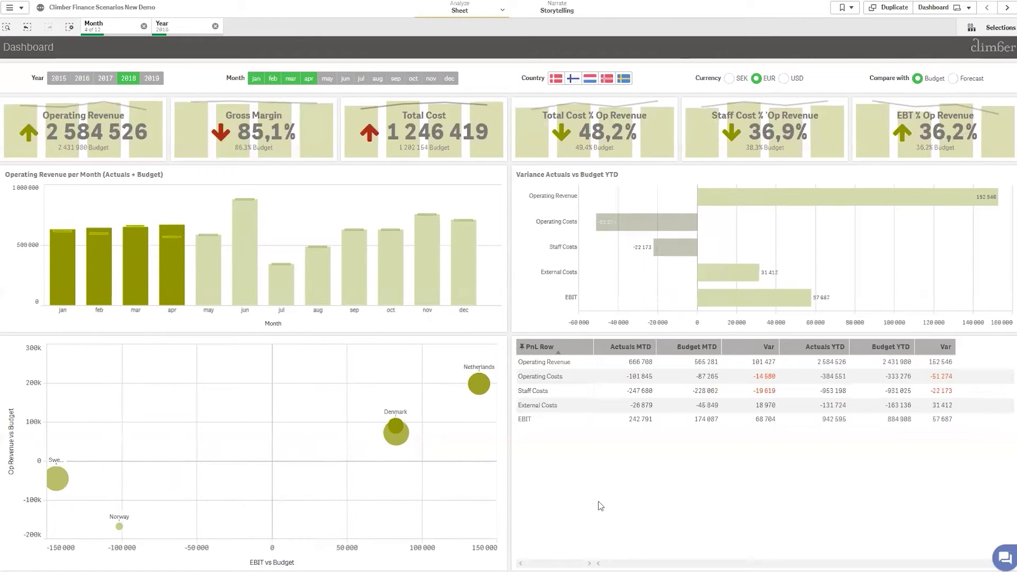
pyautogui.click(962, 79)
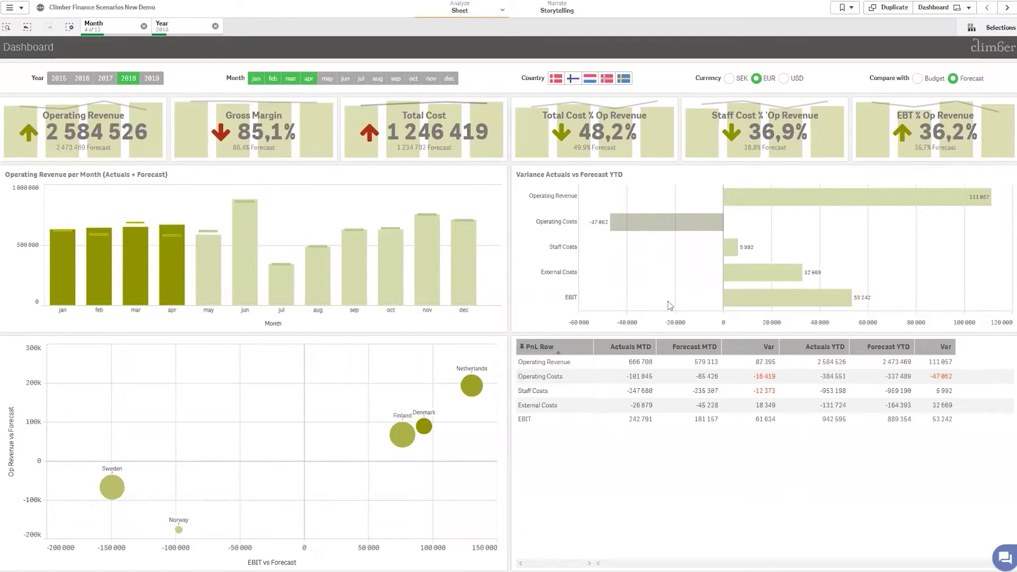
# - Extend the month selection through June once more, and remove the added months again
pyautogui.click(327, 80)
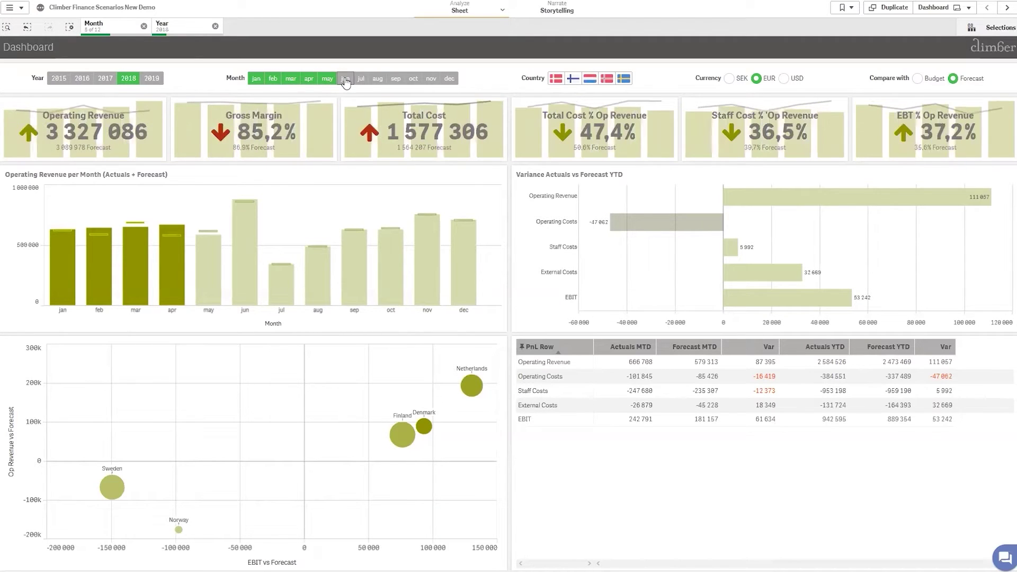
pyautogui.click(346, 79)
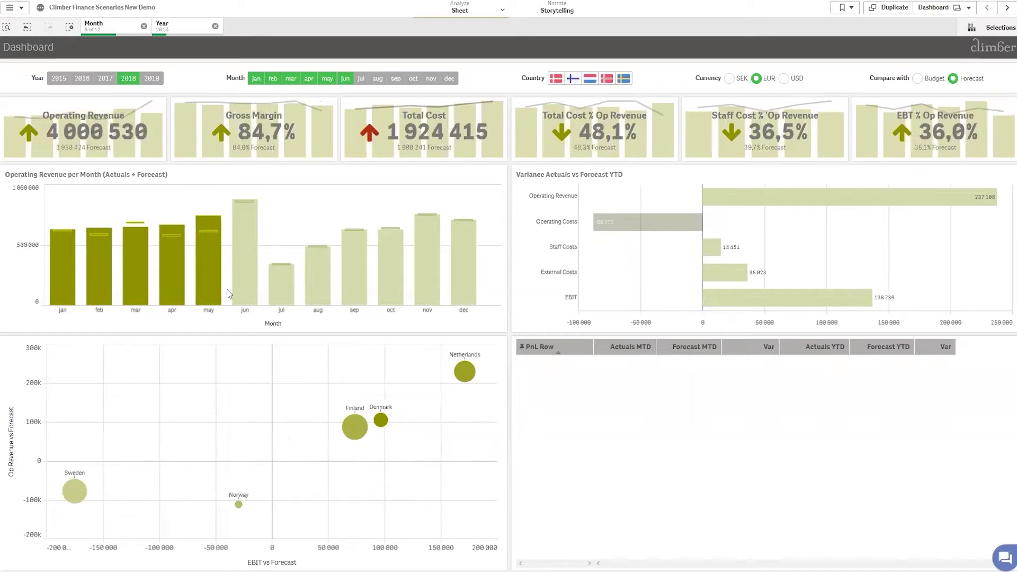
pyautogui.click(347, 80)
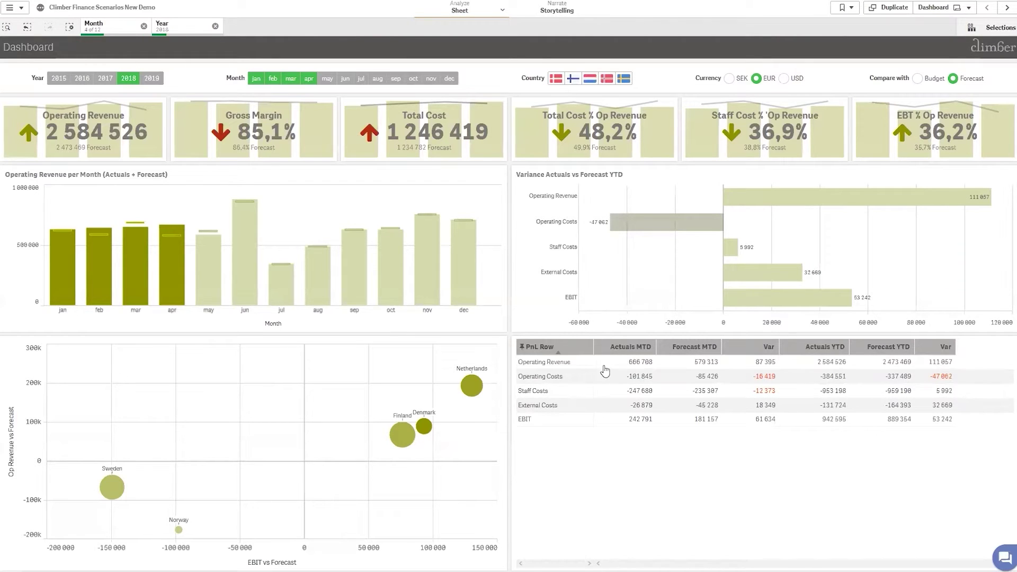
# - On the P&L Follow up sheet, drill Consultation fee down to the projects under 3010-Consultation fee invoiced and collapse both levels again
pyautogui.moveTo(976, 4)
pyautogui.click(591, 211)
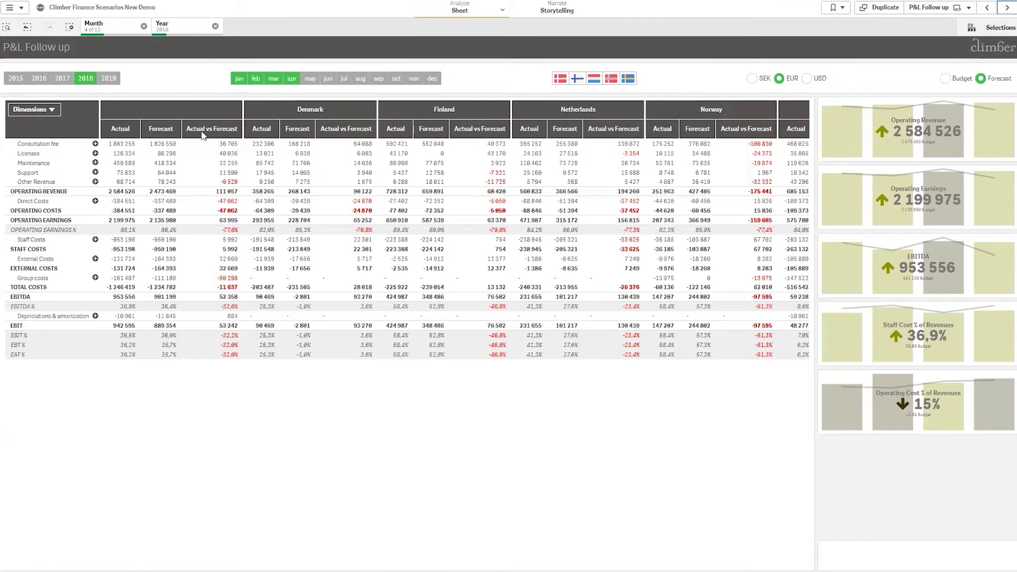
pyautogui.click(96, 145)
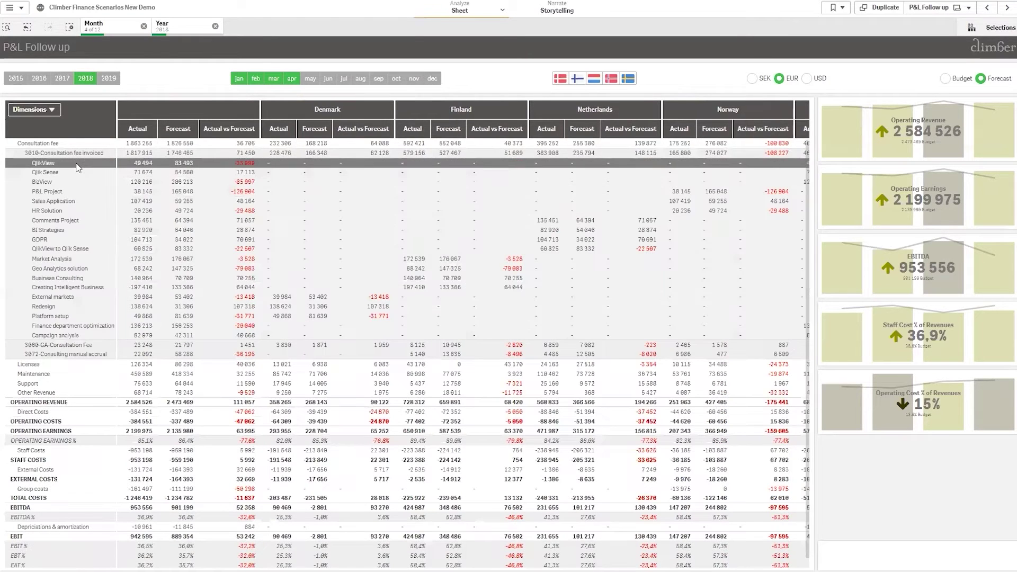
pyautogui.click(113, 153)
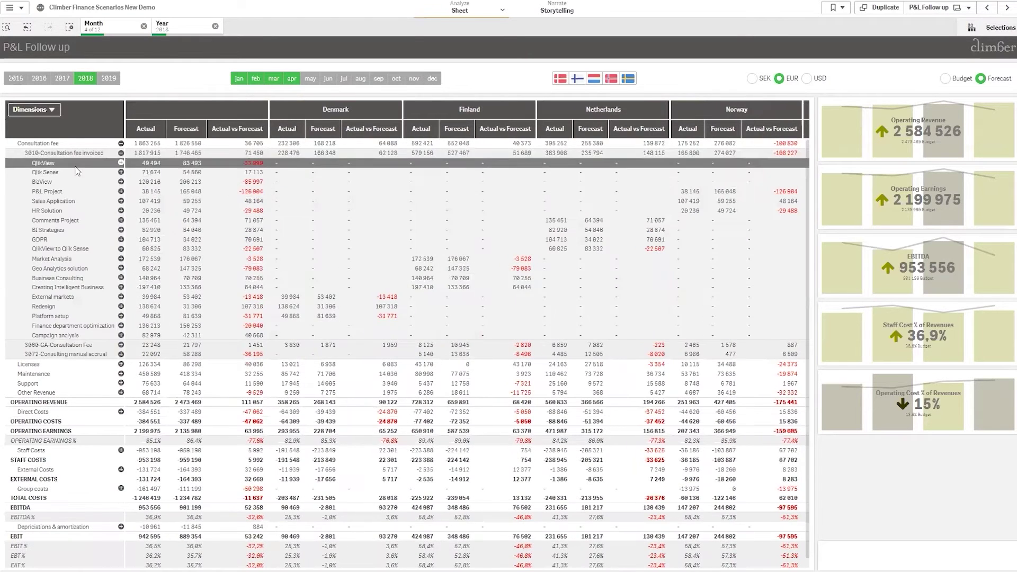
pyautogui.click(120, 153)
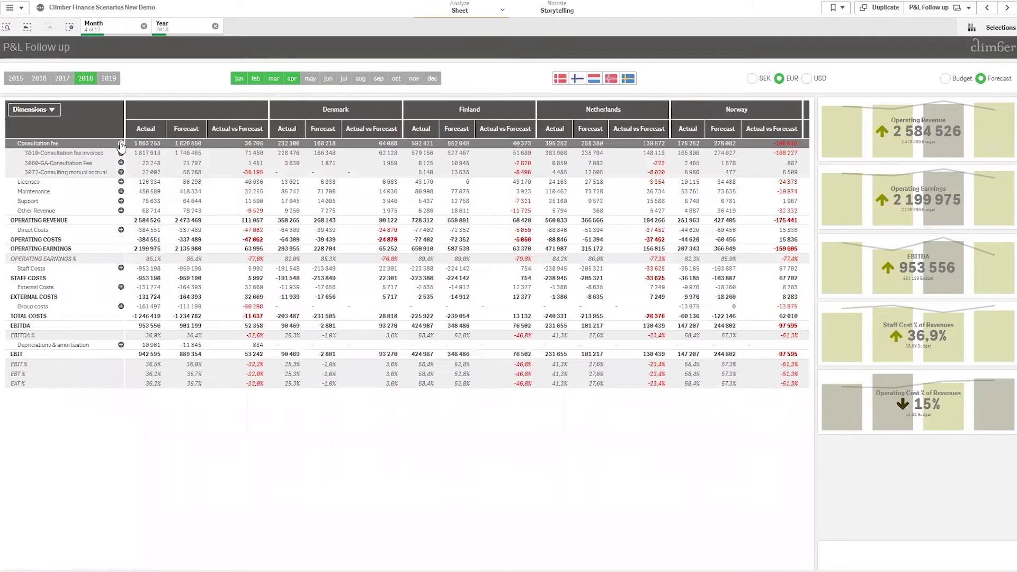
pyautogui.click(121, 144)
# - Change the P&L table's column dimension from Country to Year Month
pyautogui.click(51, 110)
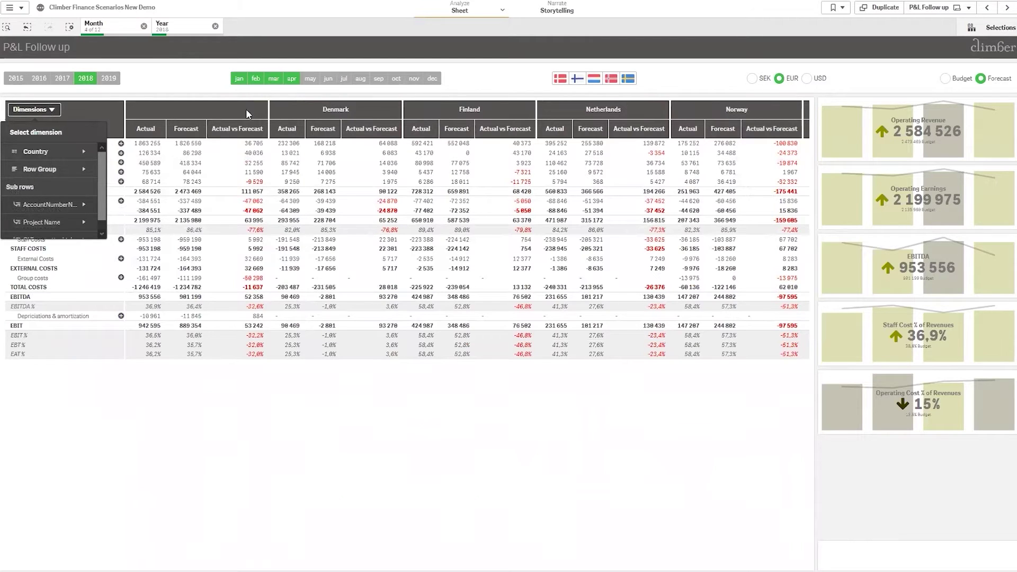
pyautogui.click(58, 152)
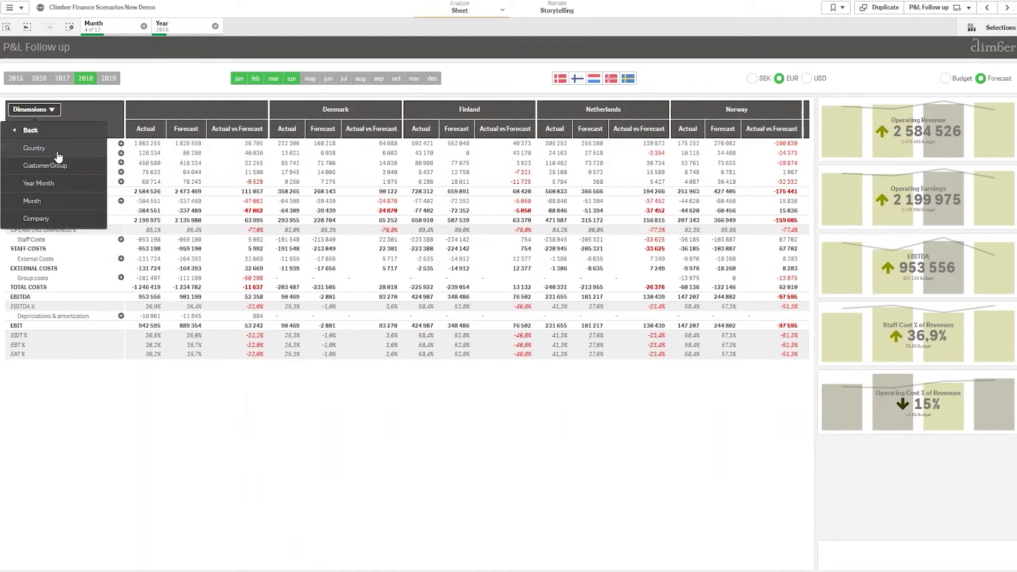
pyautogui.click(56, 186)
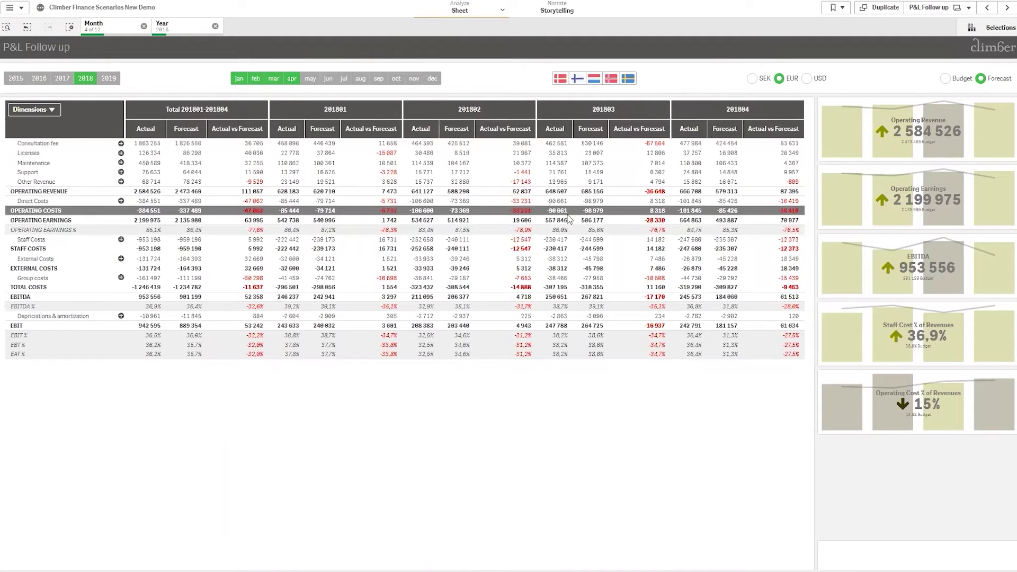
# - Switch the P&L table's column dimension back to Country
pyautogui.click(47, 112)
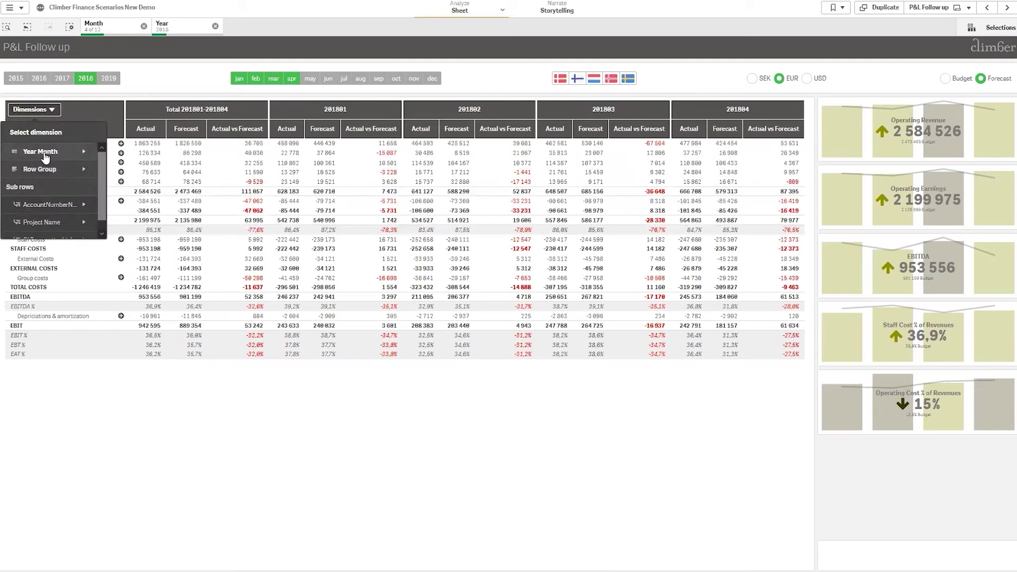
pyautogui.click(46, 154)
pyautogui.click(58, 184)
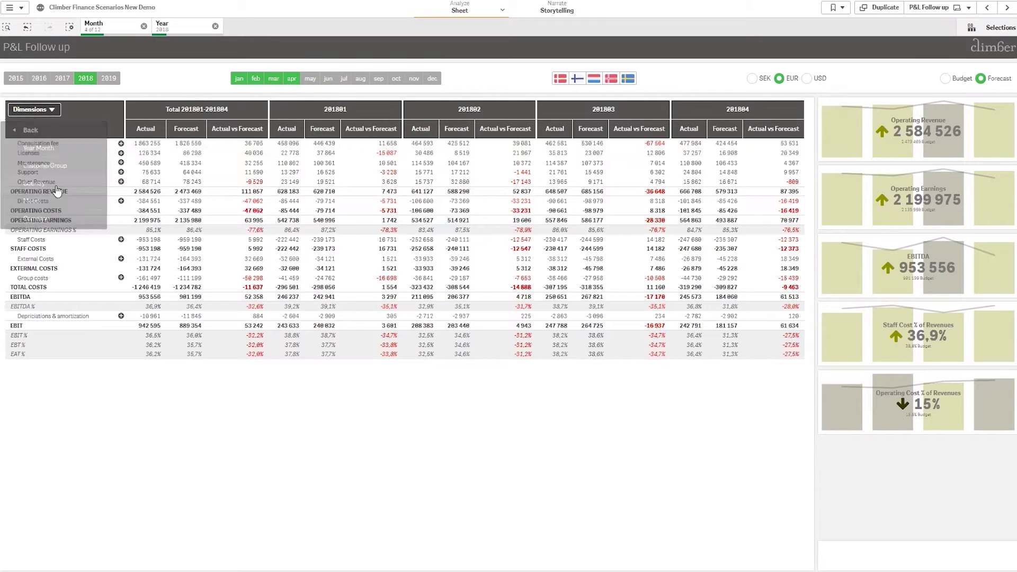
# - Expand Consultation fee in the P&L table and replace the AccountNumberName sub-row dimension with Year Month
pyautogui.click(52, 110)
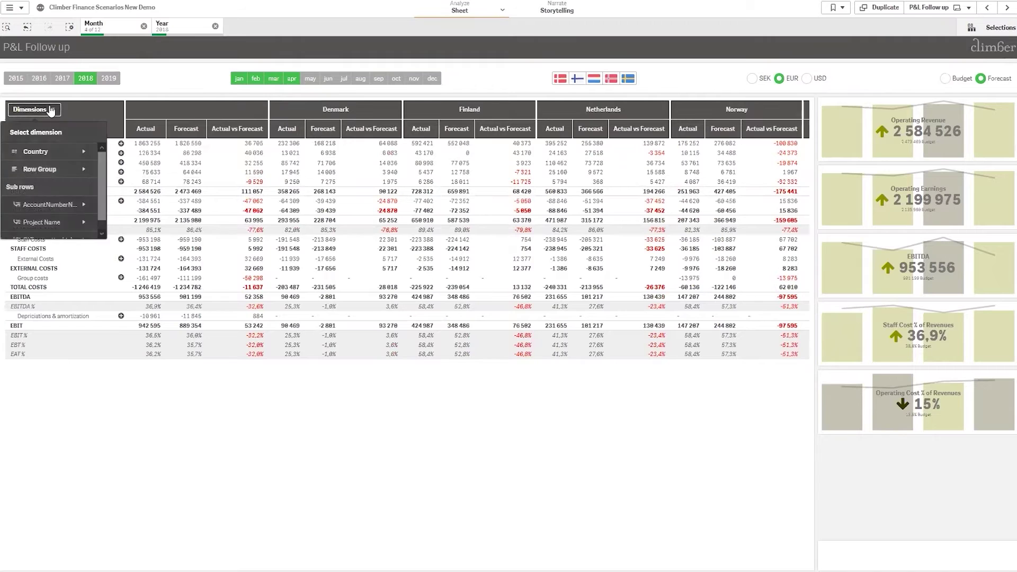
pyautogui.click(121, 143)
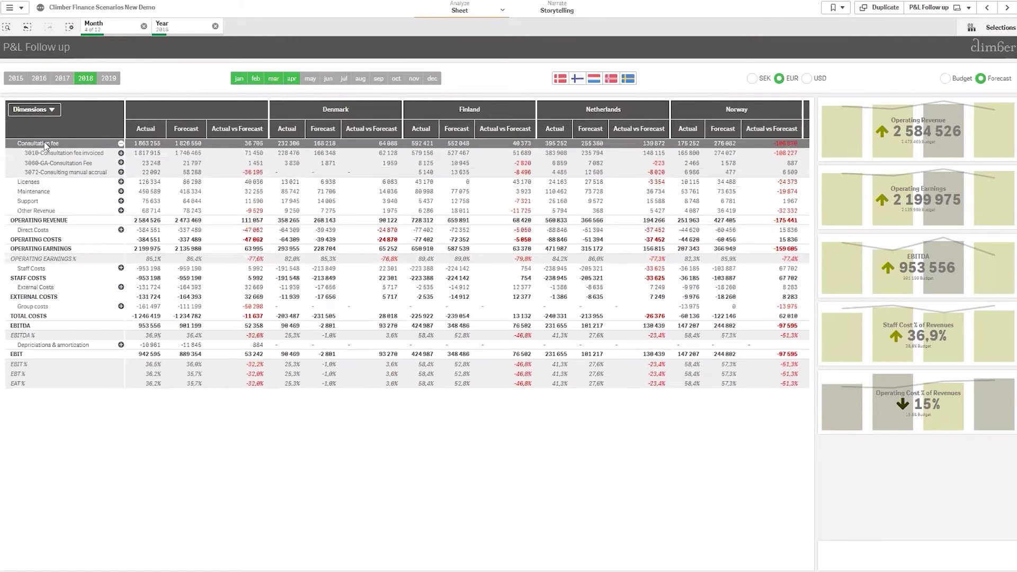
pyautogui.click(51, 111)
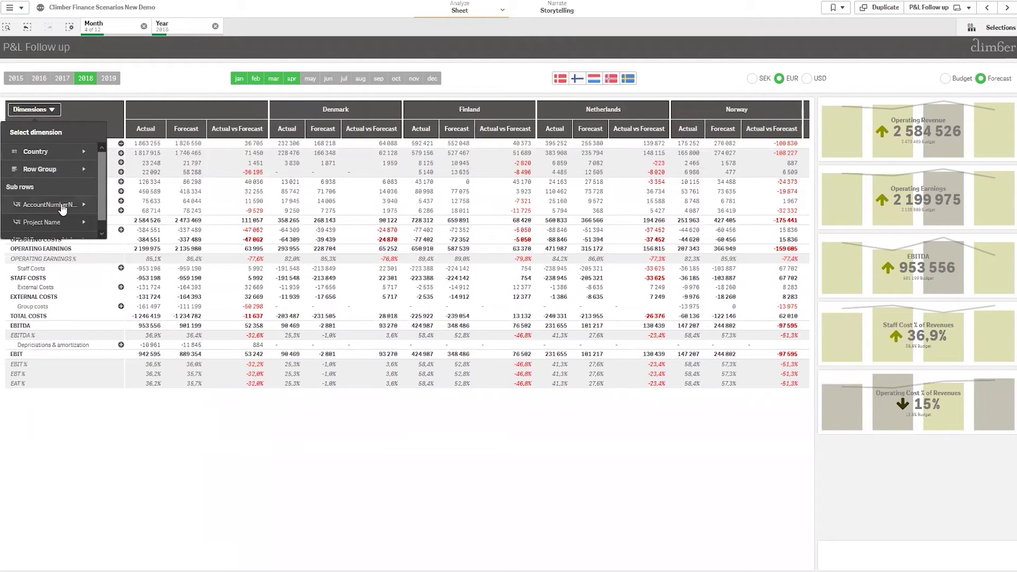
pyautogui.click(63, 191)
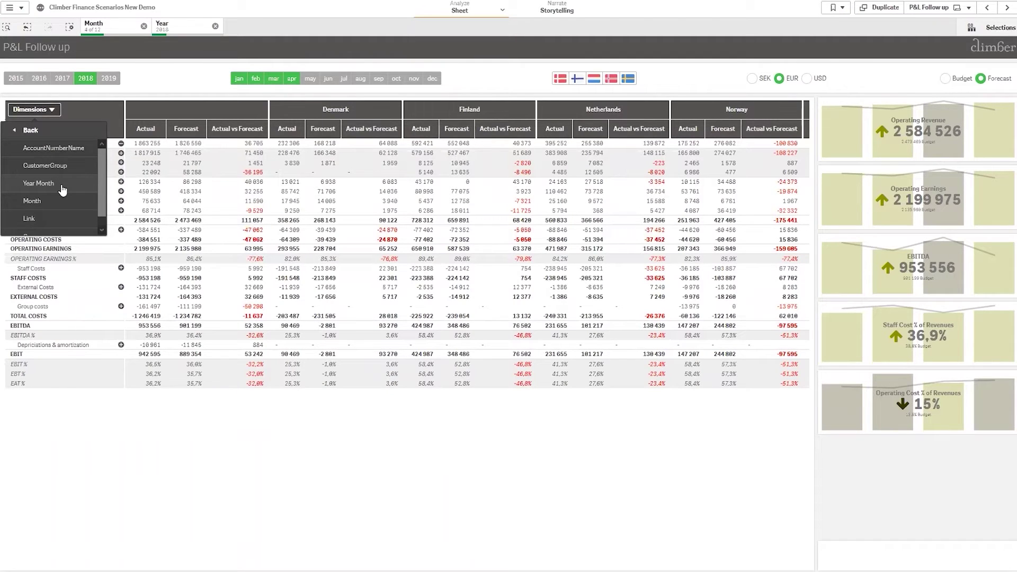
pyautogui.click(62, 189)
# - Expand the Consultation fee row to view its Year Month breakdown, and collapse it again
pyautogui.click(120, 143)
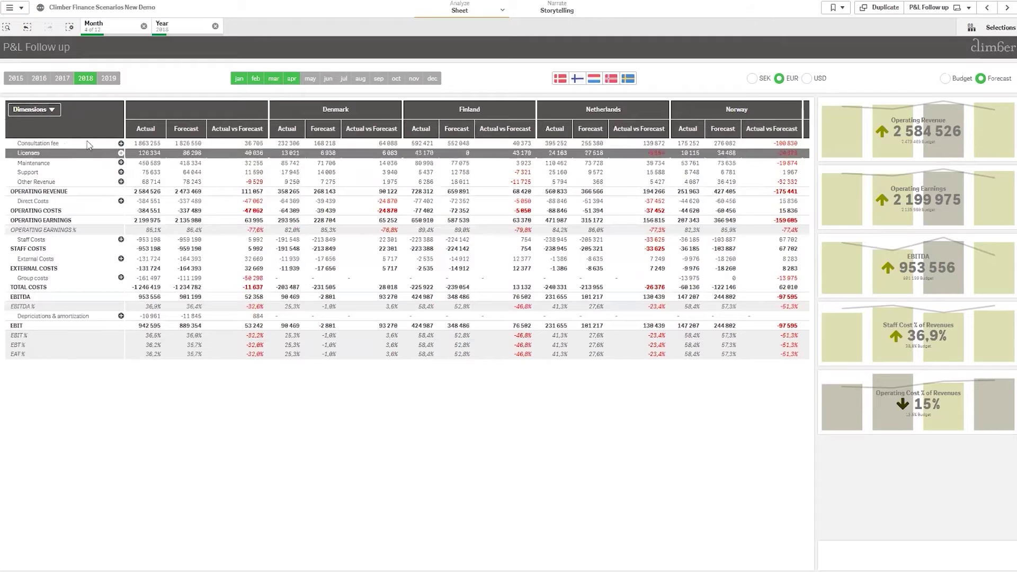
pyautogui.click(121, 143)
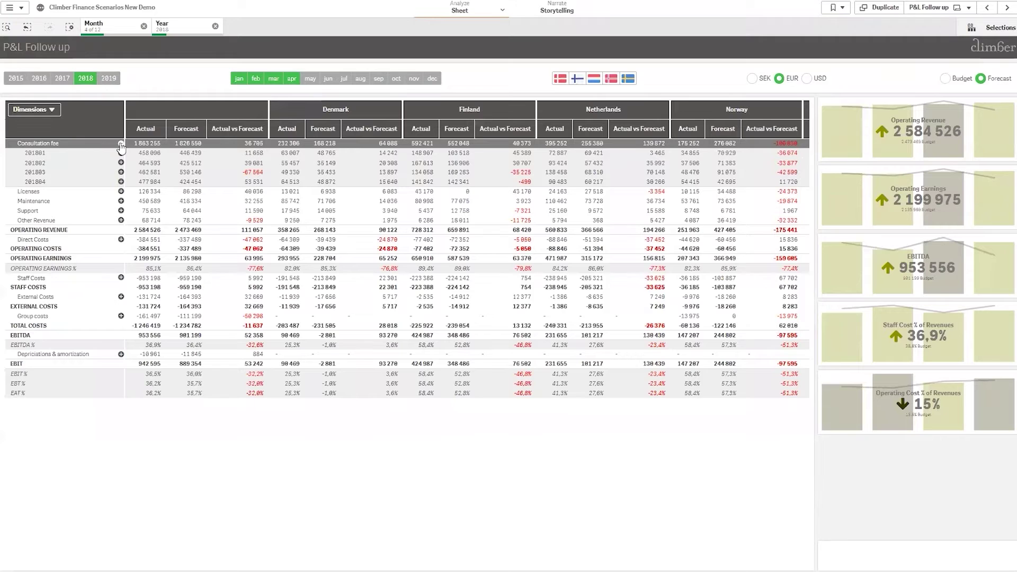
pyautogui.click(121, 144)
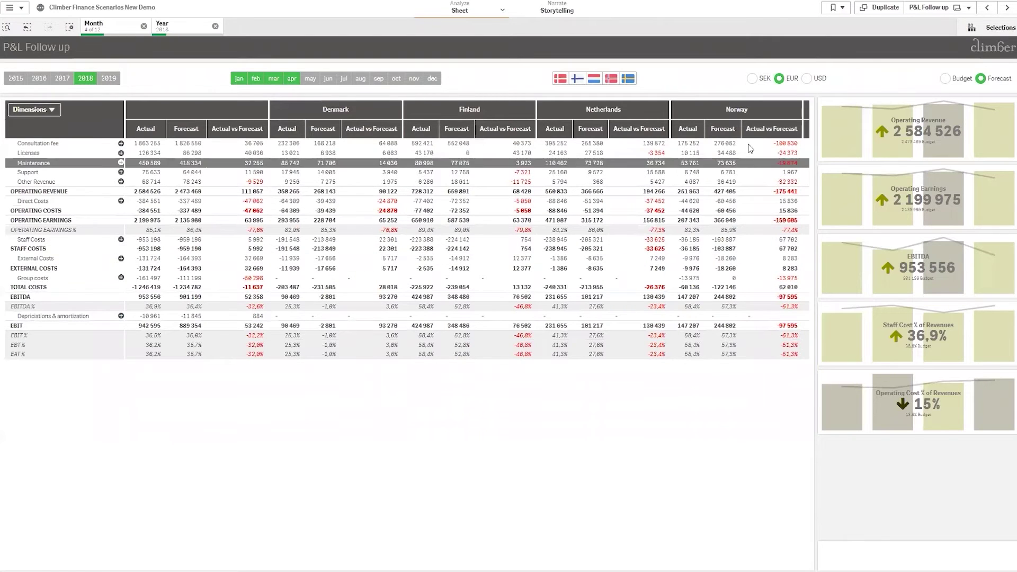
# - Open the P&L Scenario sheet and set the Consultation fee forecasting parameter to -12%
pyautogui.click(1007, 7)
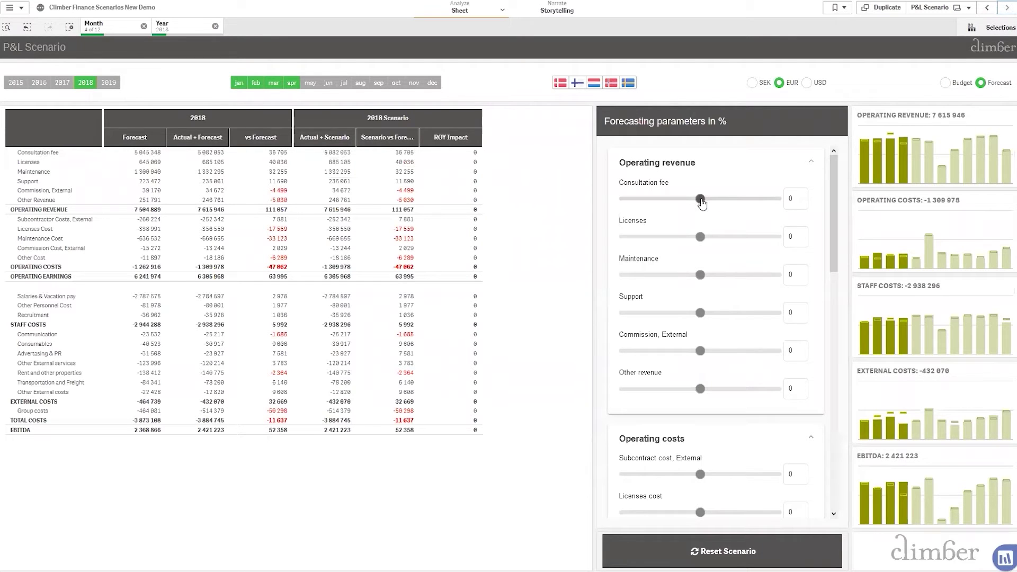
pyautogui.moveTo(700, 200); pyautogui.dragTo(692, 199)
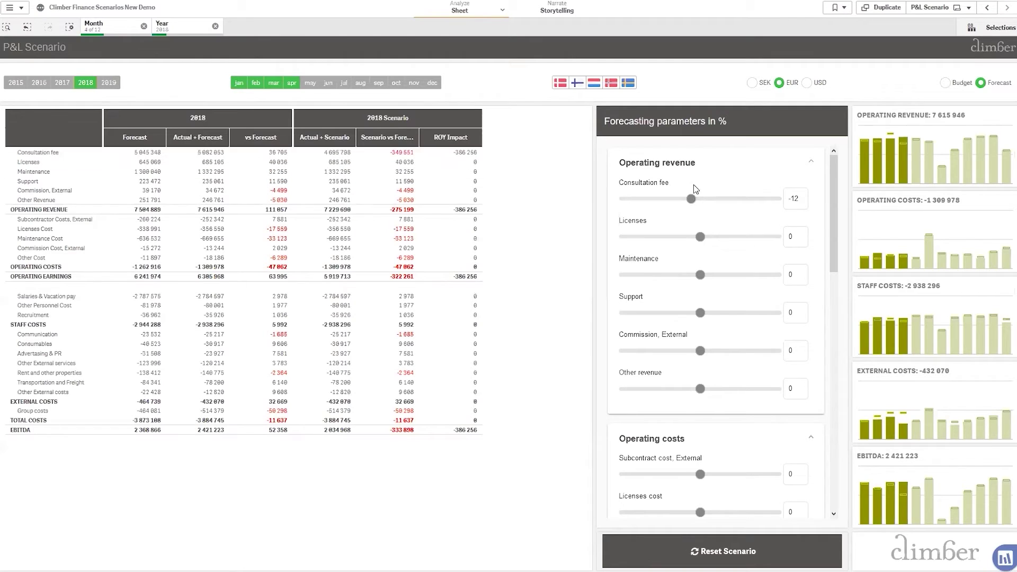
# - Set the Consultation fee forecasting parameter under Operating revenue to 25%
pyautogui.click(795, 200)
pyautogui.click(795, 199)
pyautogui.write('25')
pyautogui.press('Return')
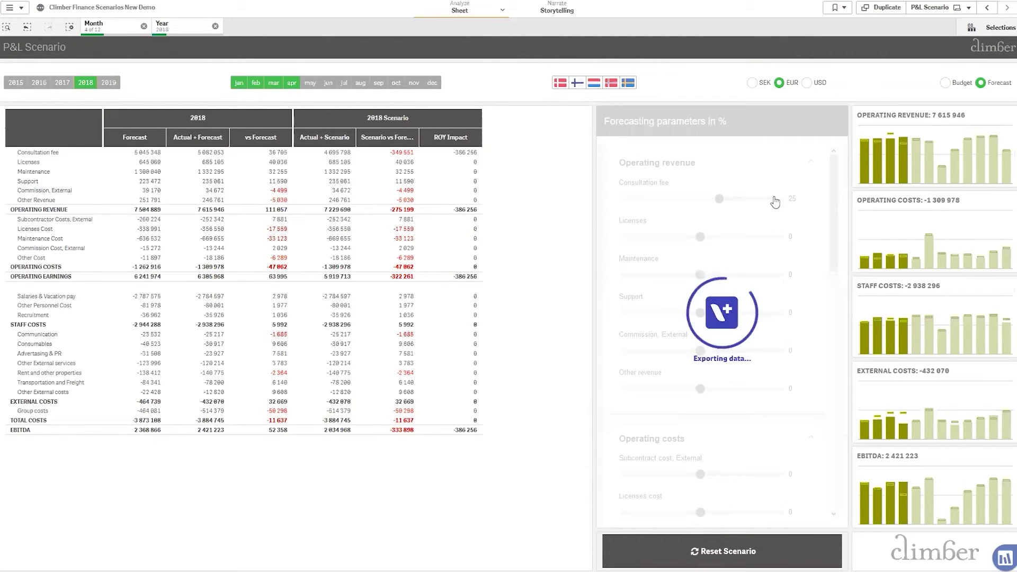
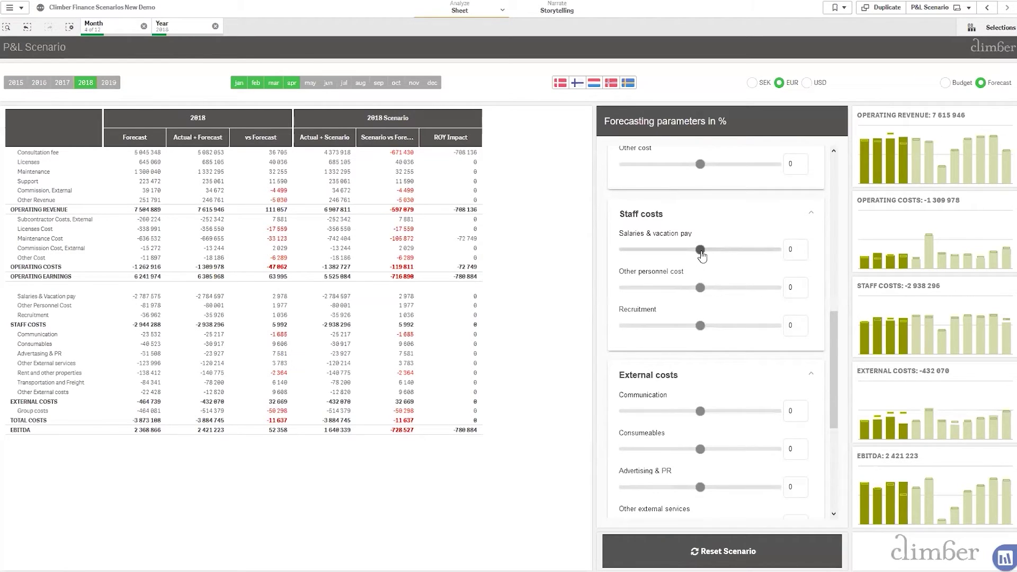
# - Set the cost parameters to -20% for Salaries & vacation pay, -40% for Rent and other properties, and -90% for Transportation and freight
pyautogui.moveTo(702, 255); pyautogui.dragTo(686, 256)
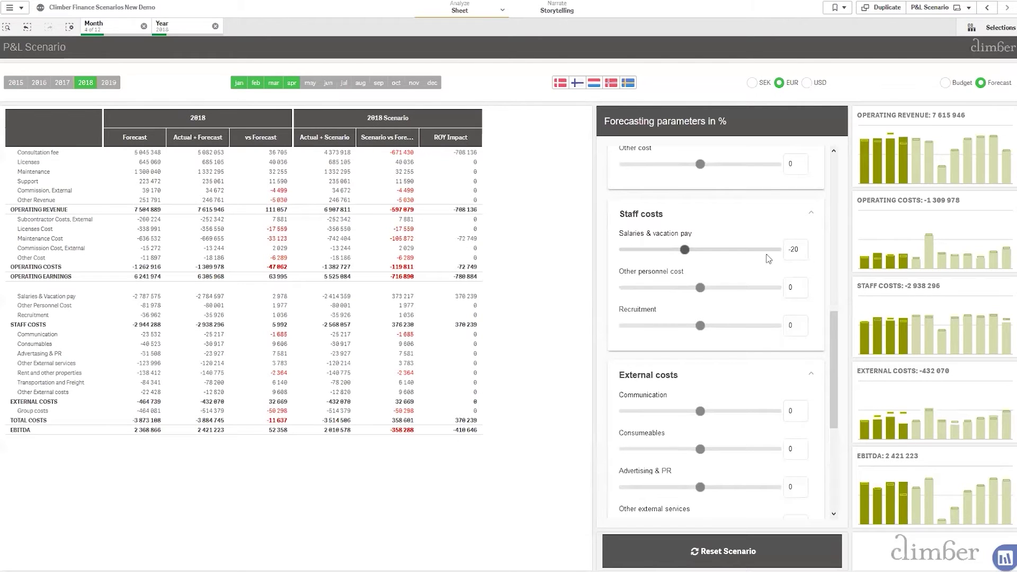
pyautogui.scroll(-3, 728, 255)
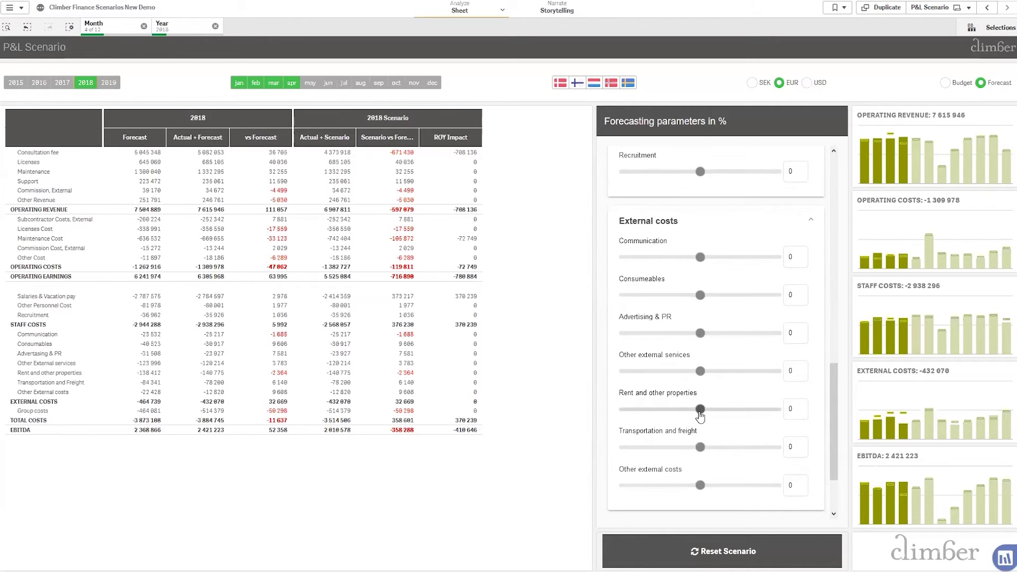
pyautogui.moveTo(700, 410); pyautogui.dragTo(670, 411)
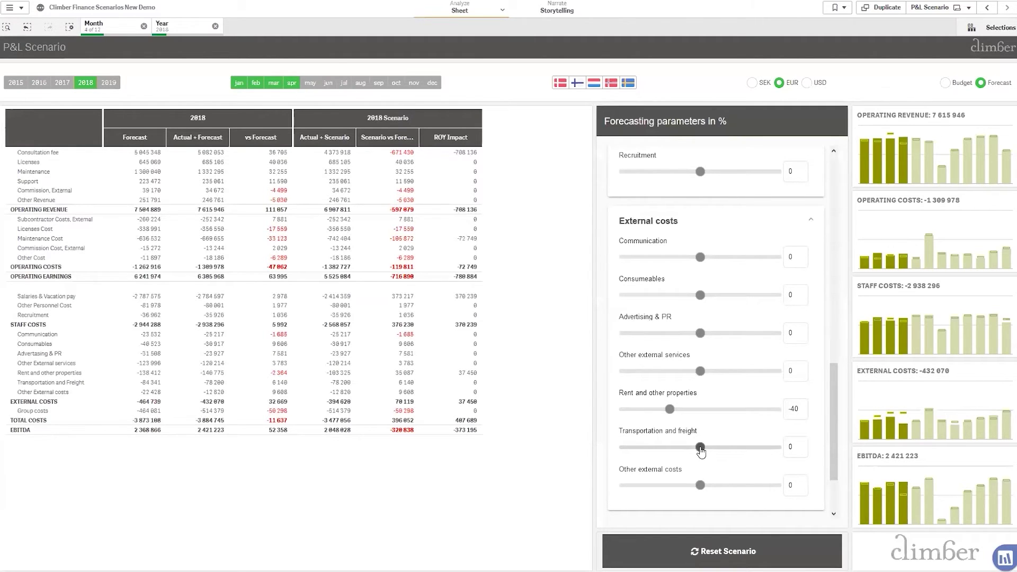
pyautogui.moveTo(700, 450); pyautogui.dragTo(630, 451)
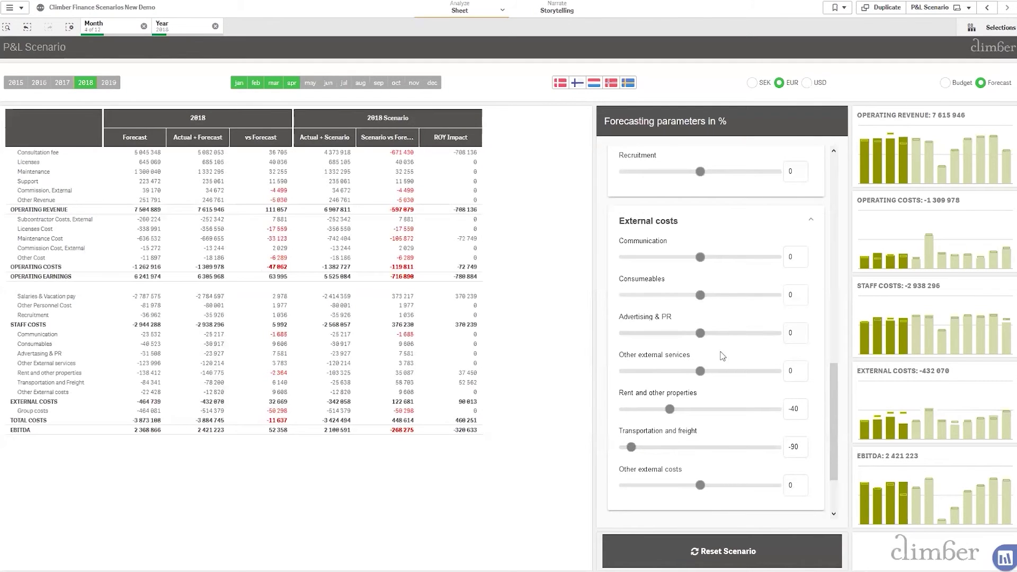
pyautogui.scroll(4, 723, 350)
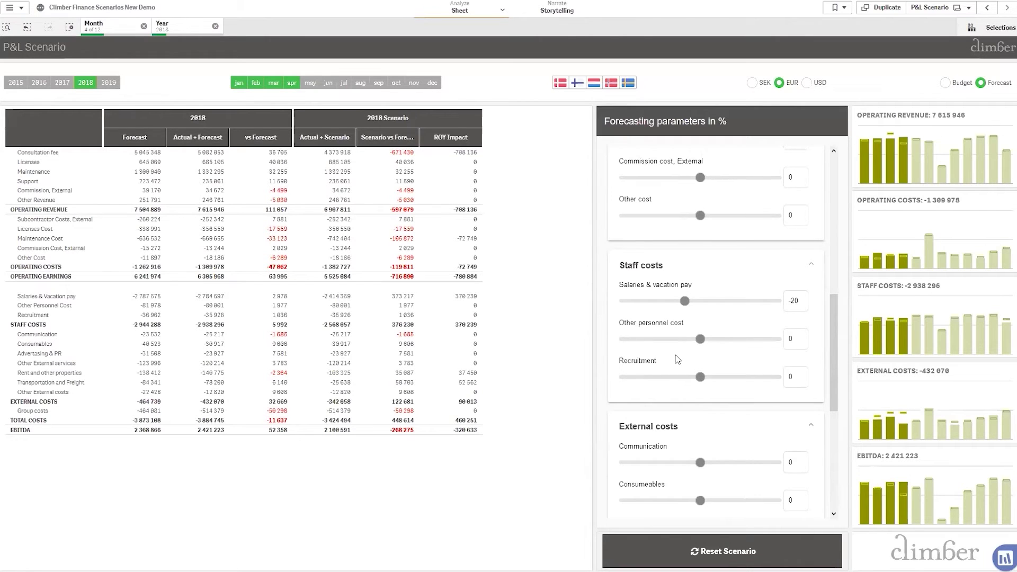
# - Save the current P&L scenario as a bookmark titled "My first scenario", keeping the sheet location
pyautogui.scroll(-2, 666, 383)
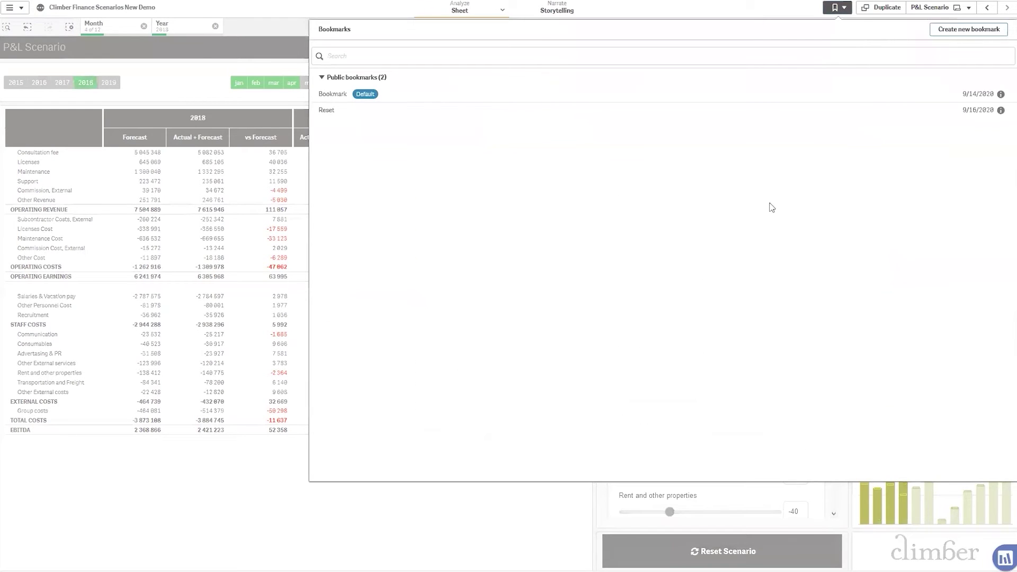
pyautogui.write('My first scenro')
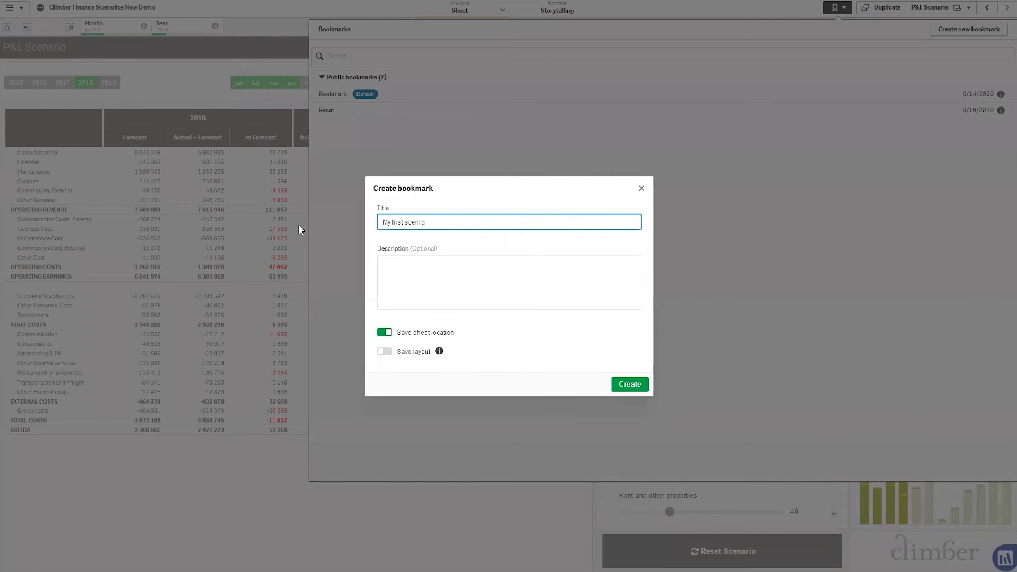
pyautogui.press('BackSpace')
pyautogui.press('BackSpace')
pyautogui.write('ario')
pyautogui.click(464, 272)
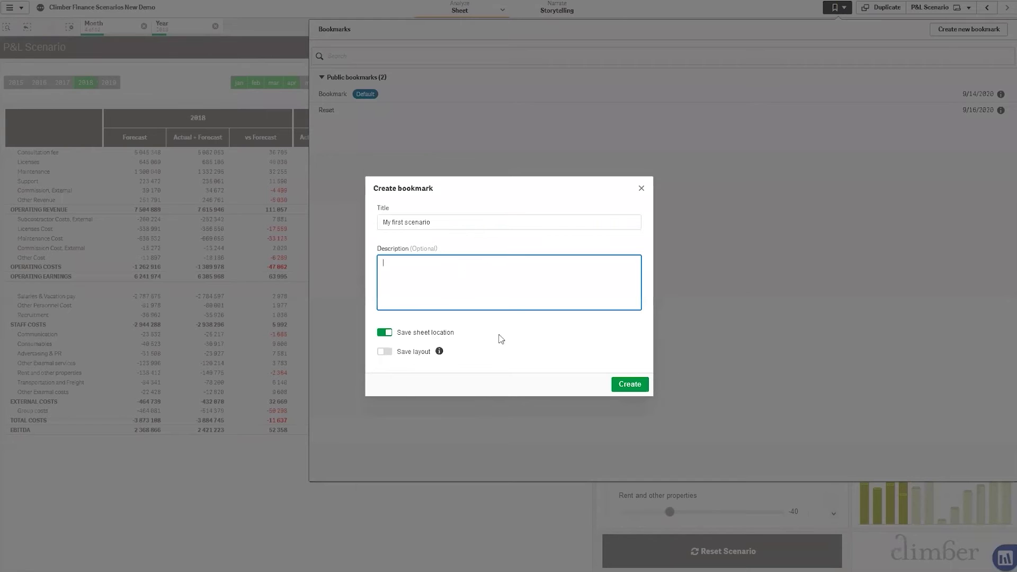
pyautogui.click(615, 385)
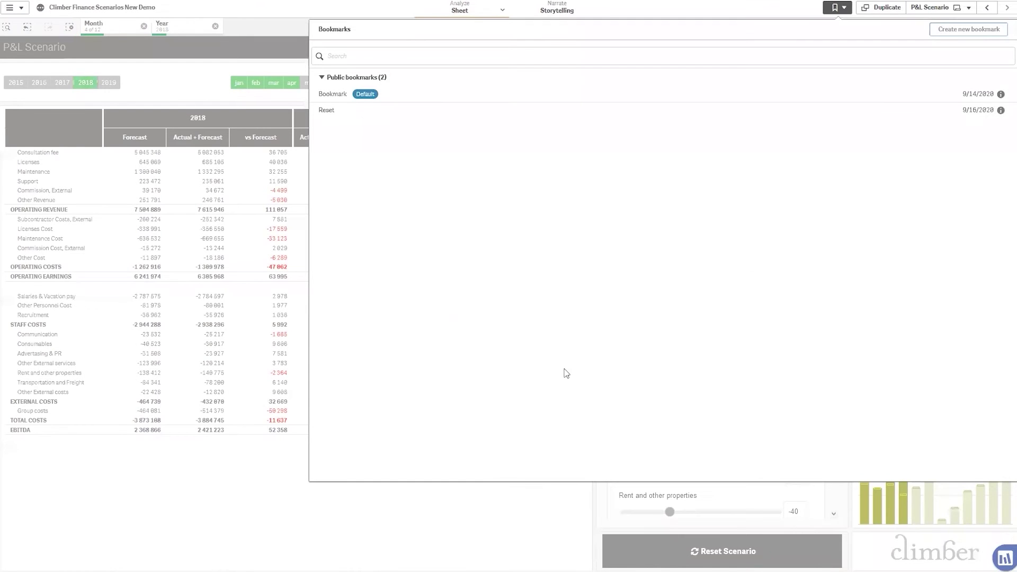
# - View the details of the "My first scenario" bookmark, check the bookmark list again and close it
pyautogui.click(997, 173)
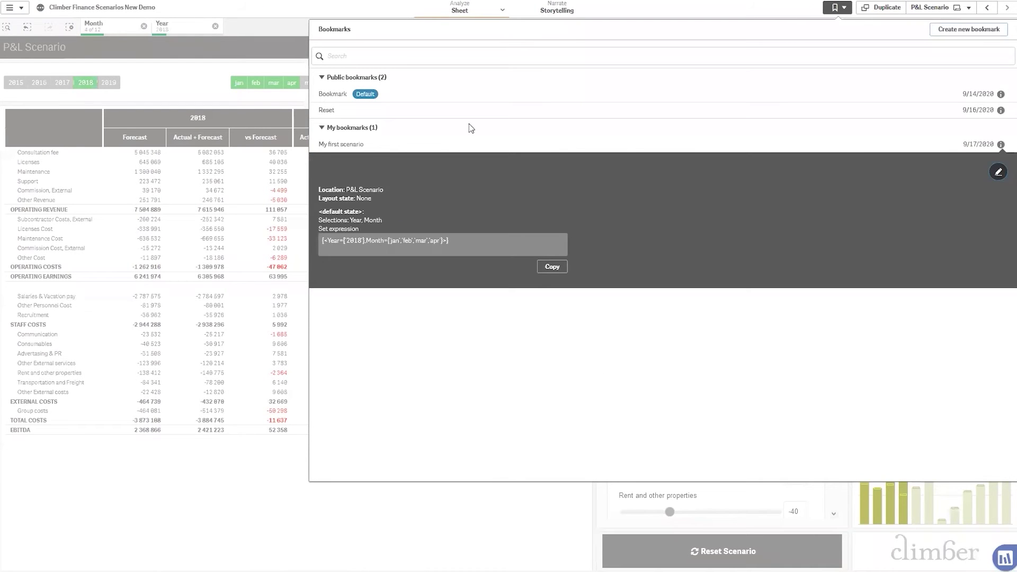
pyautogui.click(281, 104)
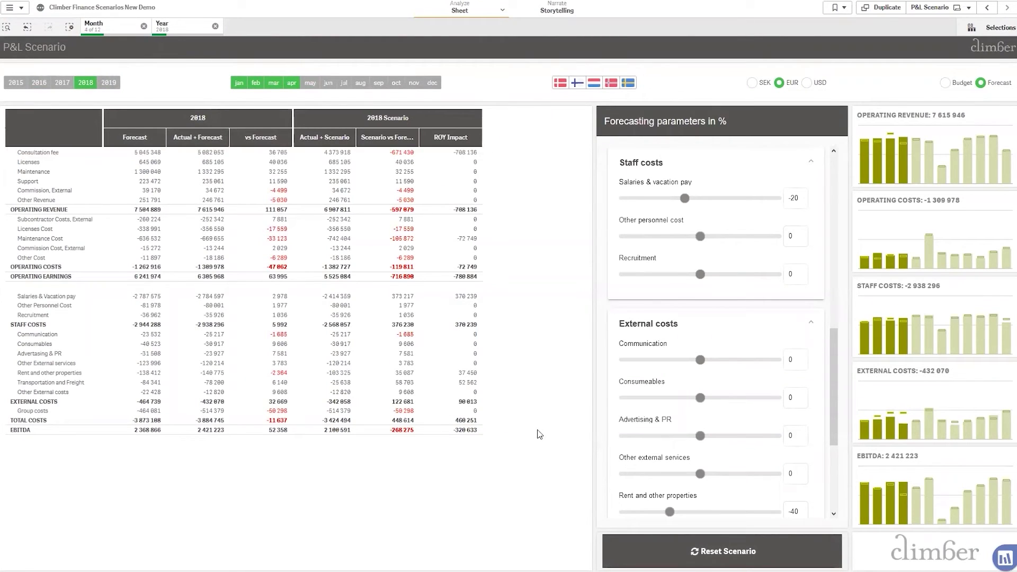
pyautogui.click(836, 7)
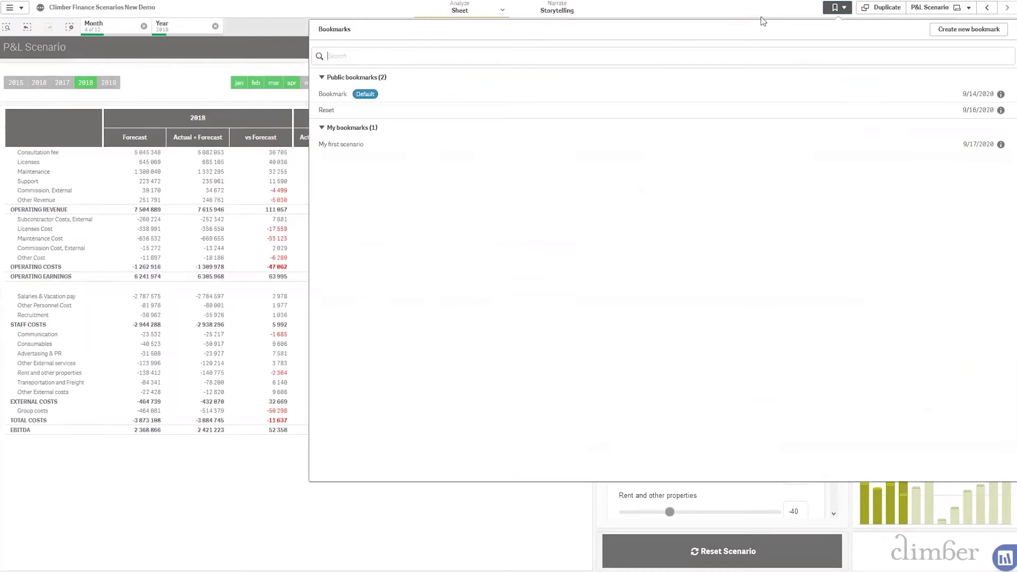
pyautogui.click(683, 15)
# - Reset the scenario parameters and restore them by applying the "My first scenario" bookmark
pyautogui.click(725, 556)
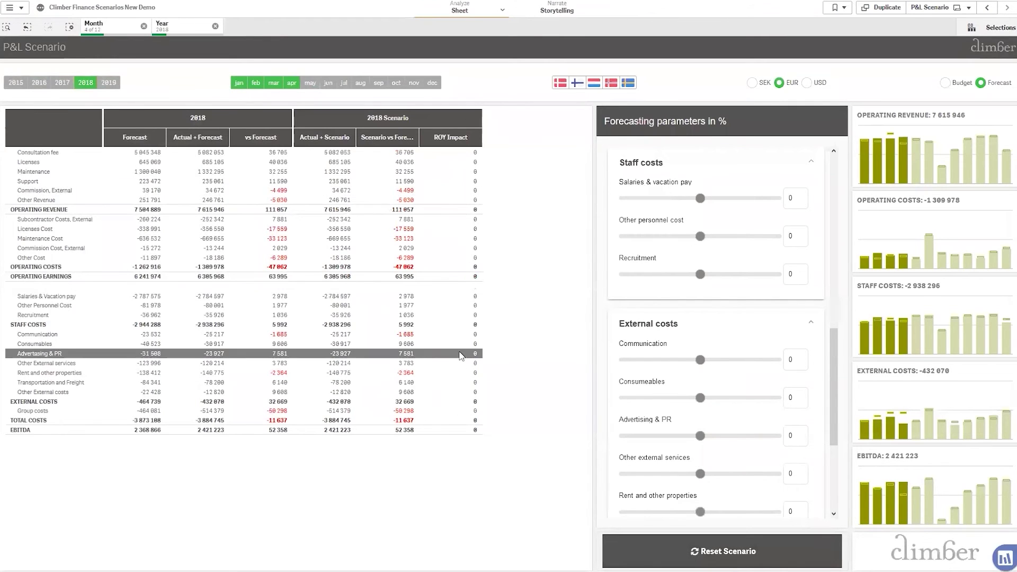
pyautogui.click(845, 9)
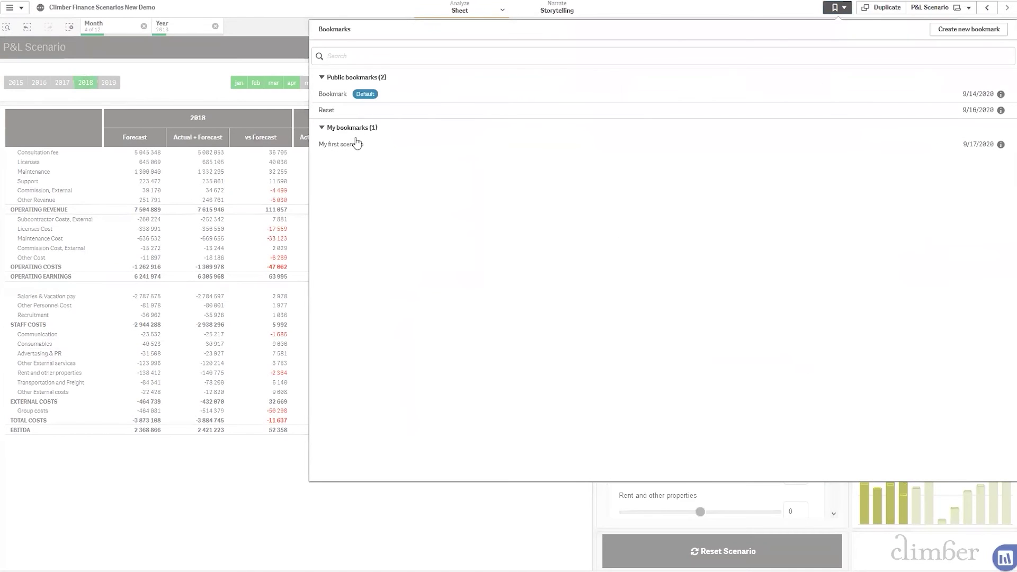
pyautogui.click(354, 150)
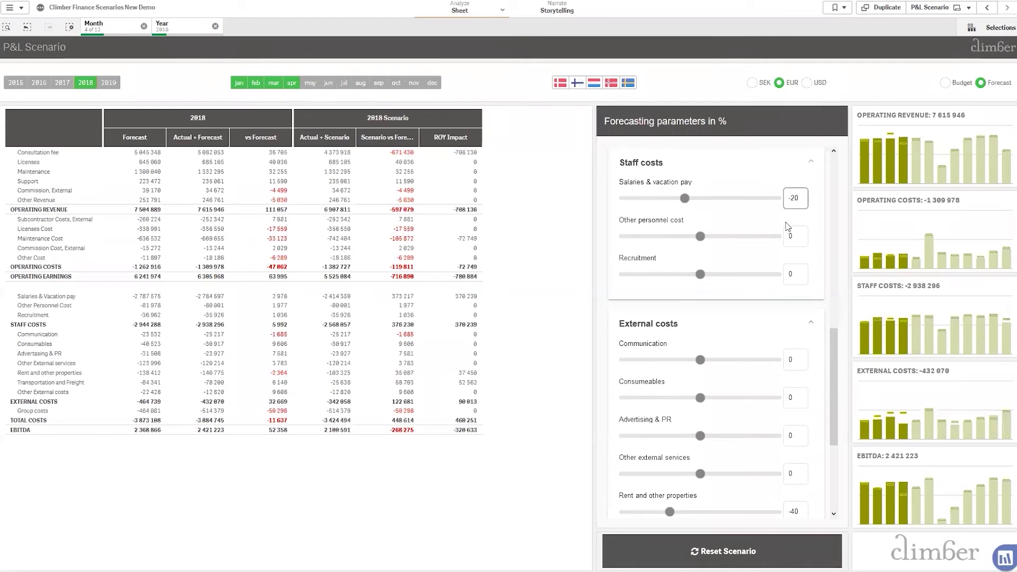
# - Apply the selections stored with the sheet comment about the scenario being too conservative, and review the resulting forecasting parameters
pyautogui.scroll(-4, 765, 241)
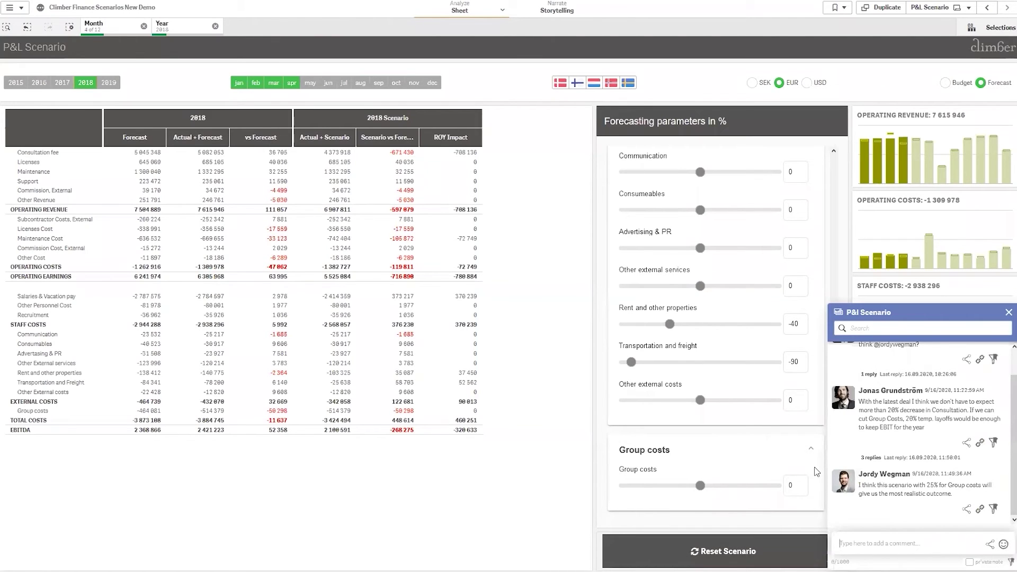
pyautogui.scroll(1, 861, 442)
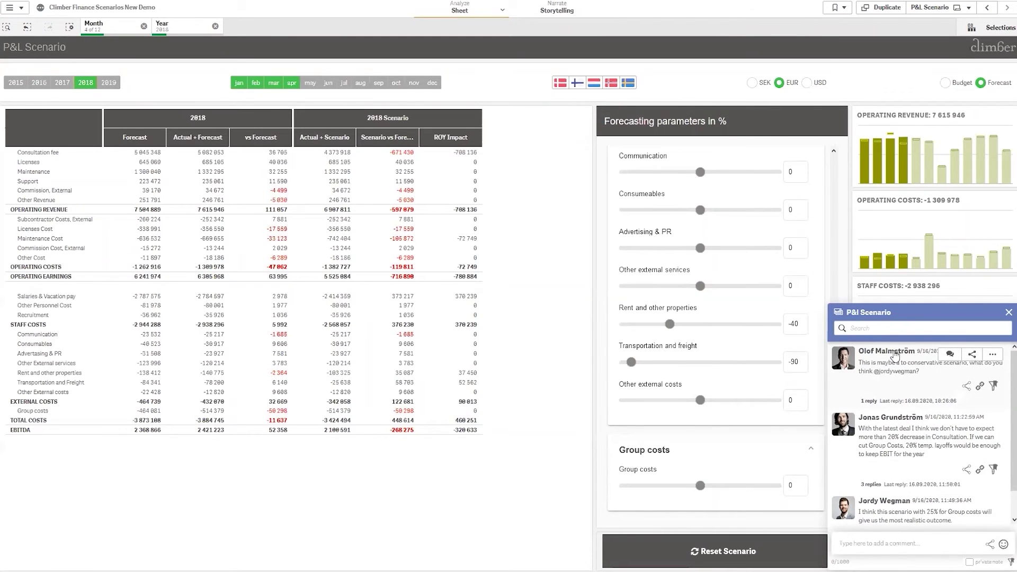
pyautogui.click(994, 387)
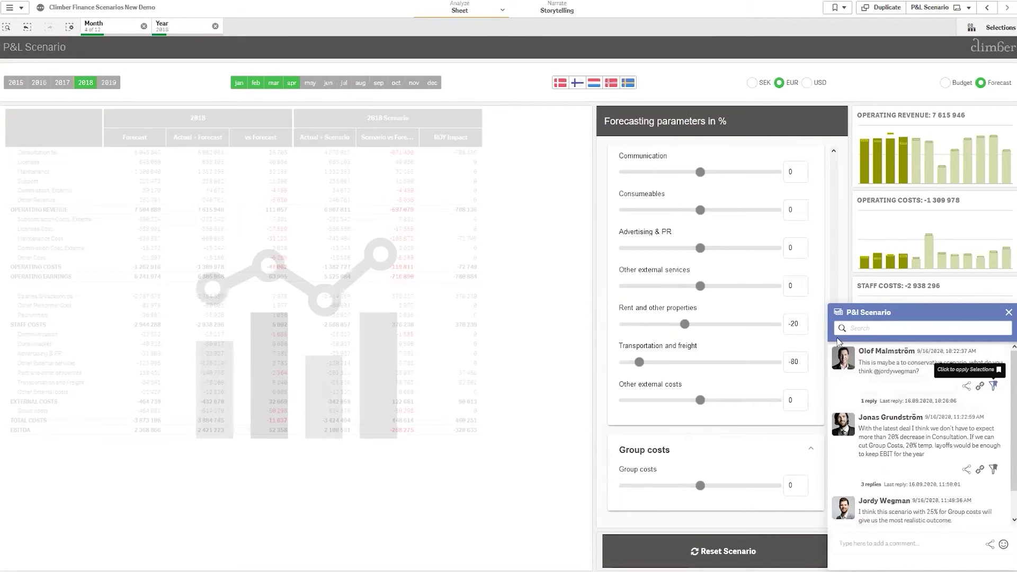
pyautogui.scroll(8, 683, 352)
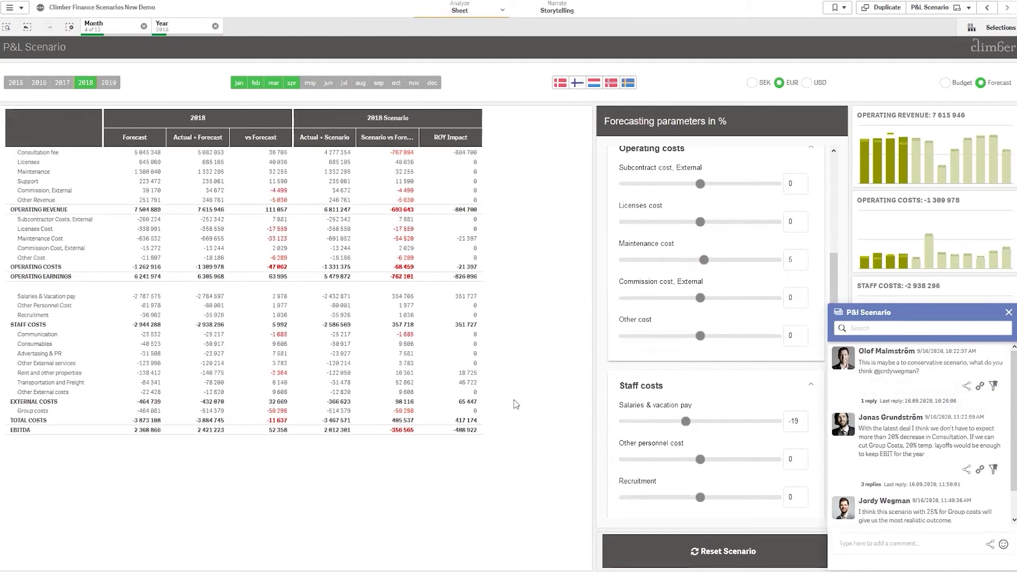
# - Read the reply to the first comment, and apply the selections stored with the comment about cutting Group Costs
pyautogui.click(896, 402)
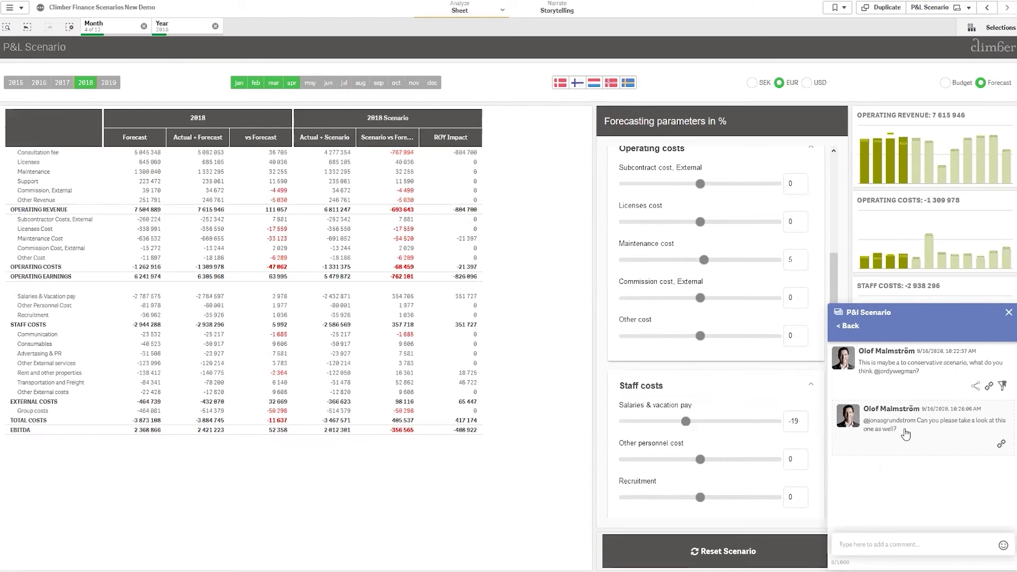
pyautogui.click(850, 326)
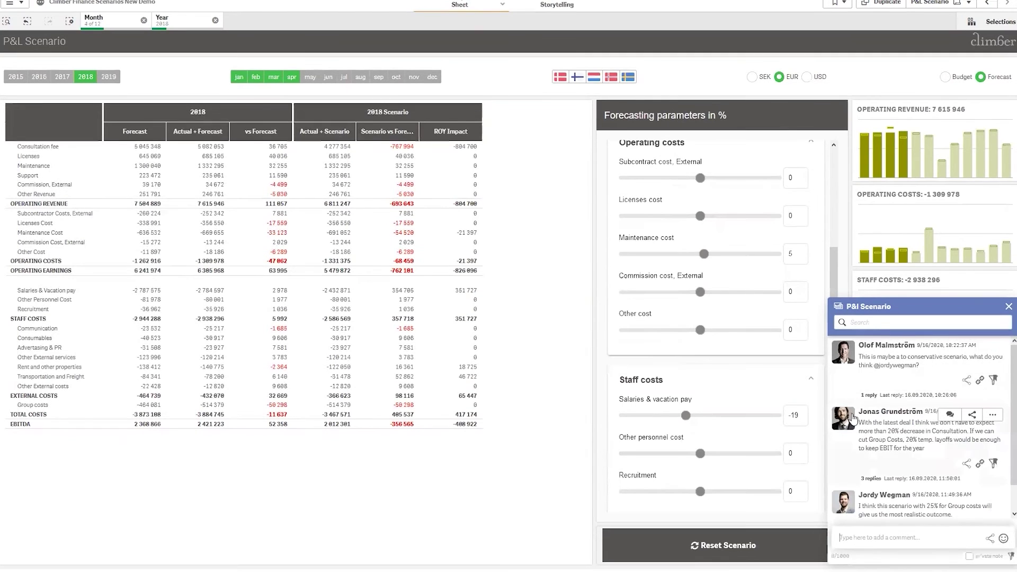
pyautogui.scroll(-1, 948, 477)
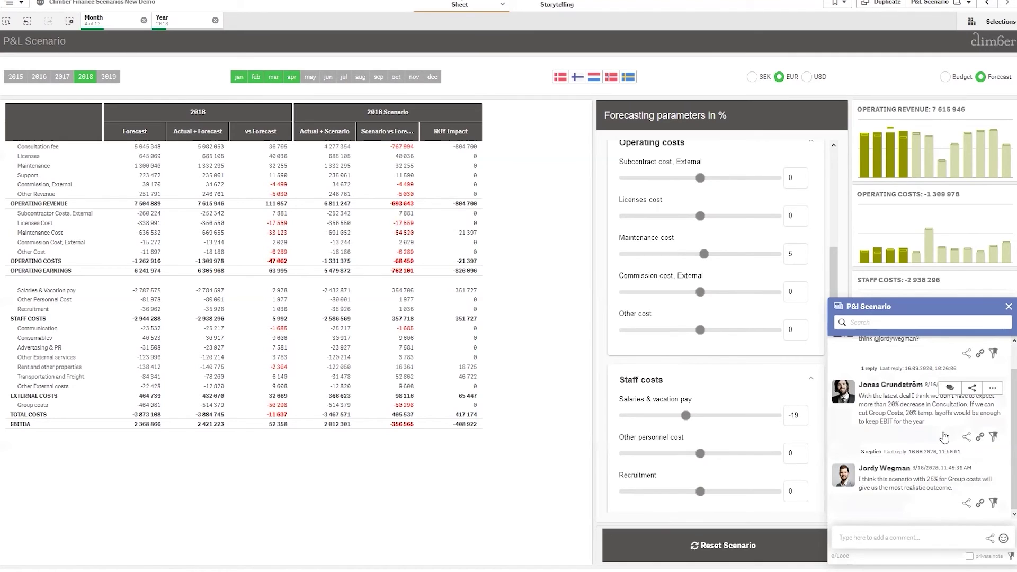
pyautogui.click(994, 438)
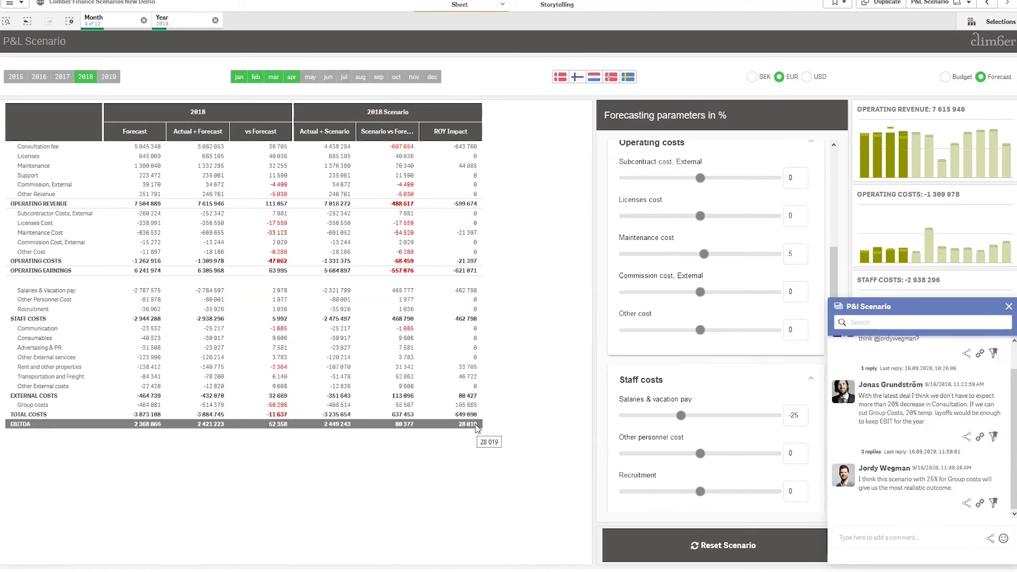
# - Apply the selections stored with the comment proposing 25% for Group costs, and review the forecasting parameters
pyautogui.moveTo(903, 476)
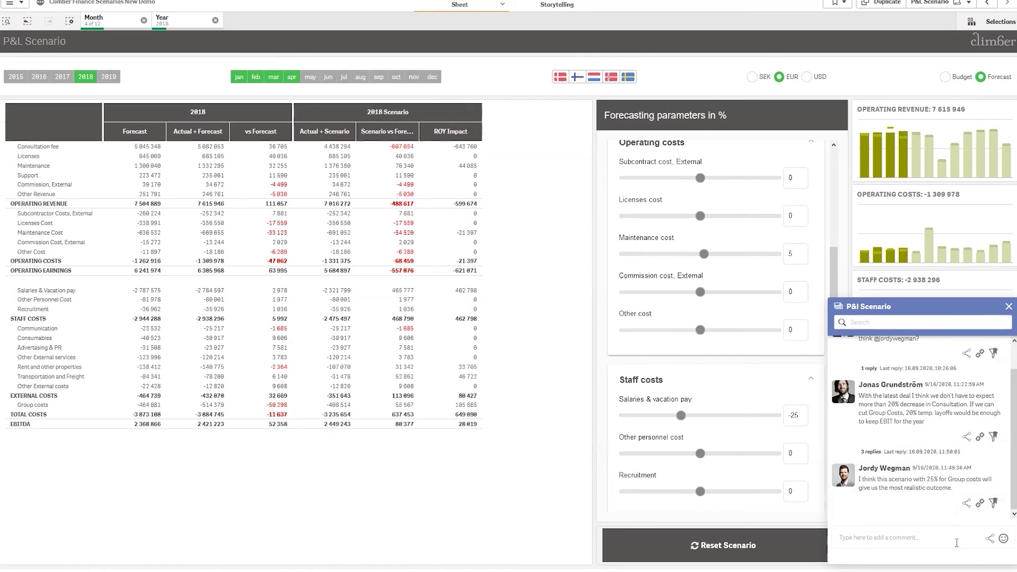
pyautogui.click(993, 505)
pyautogui.scroll(-3, 696, 375)
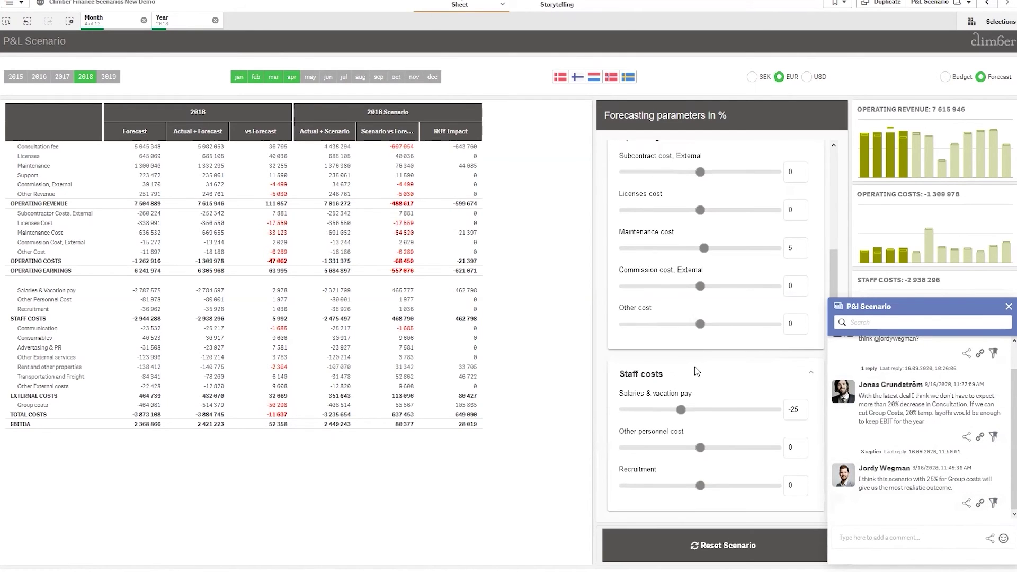
pyautogui.scroll(-5, 695, 374)
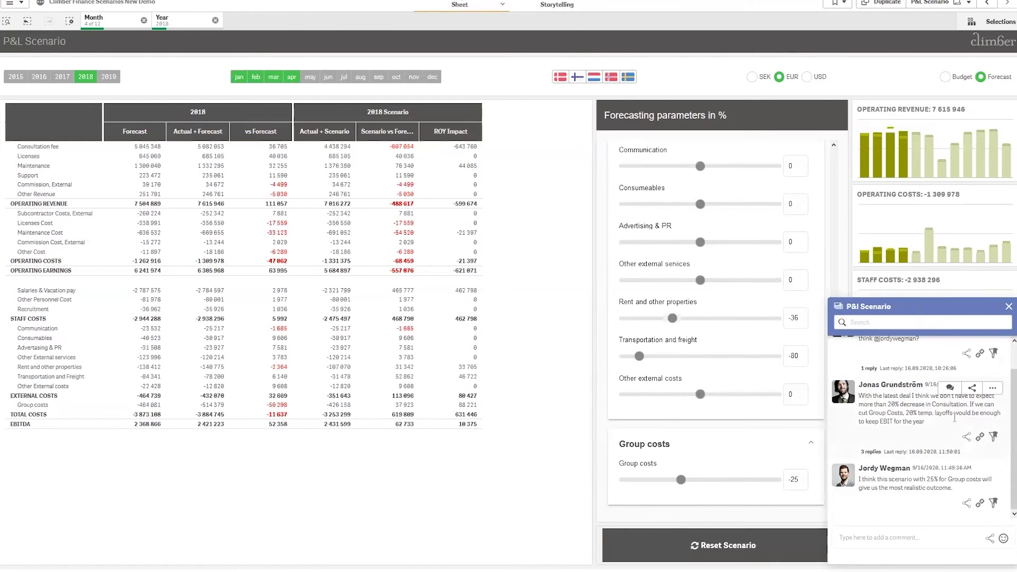
pyautogui.scroll(10, 699, 259)
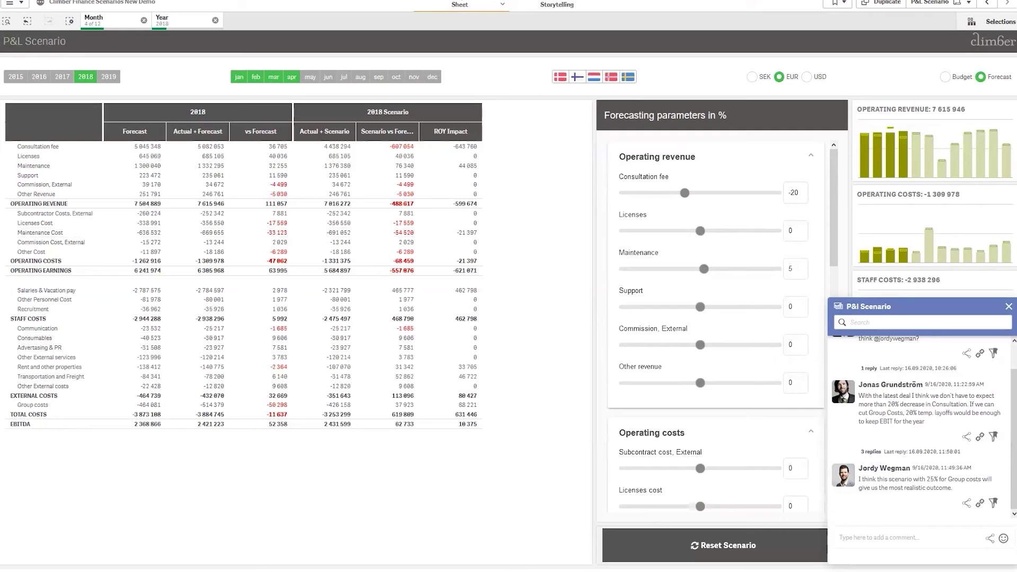
# - Switch to the FinanceReport_NewVersion workbook in Excel and examine how account ranges map to the groups on the PnL sheet
pyautogui.hotkey('alt', 'Tab')
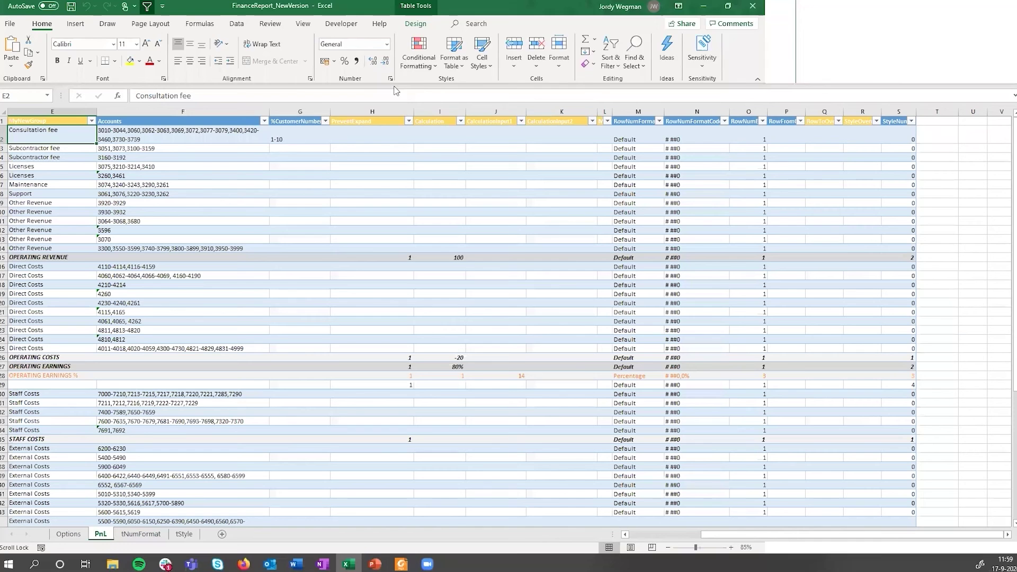
pyautogui.click(44, 135)
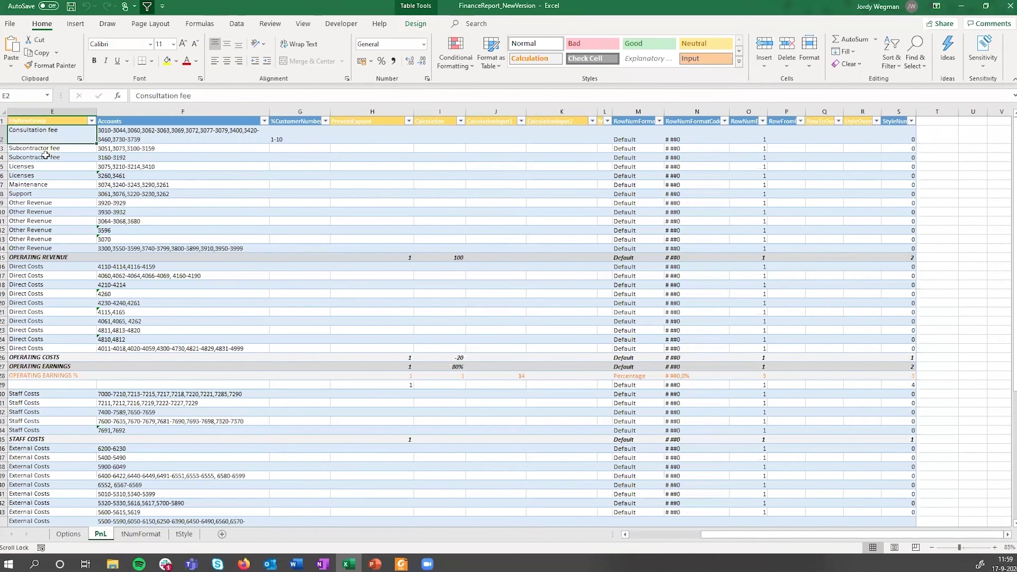
pyautogui.moveTo(120, 135); pyautogui.dragTo(144, 250)
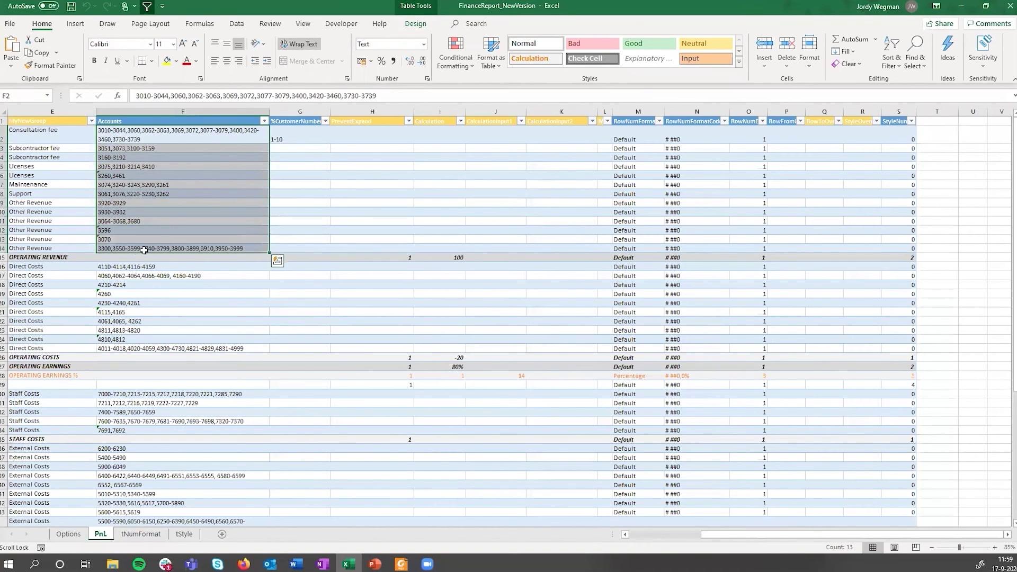
pyautogui.click(43, 139)
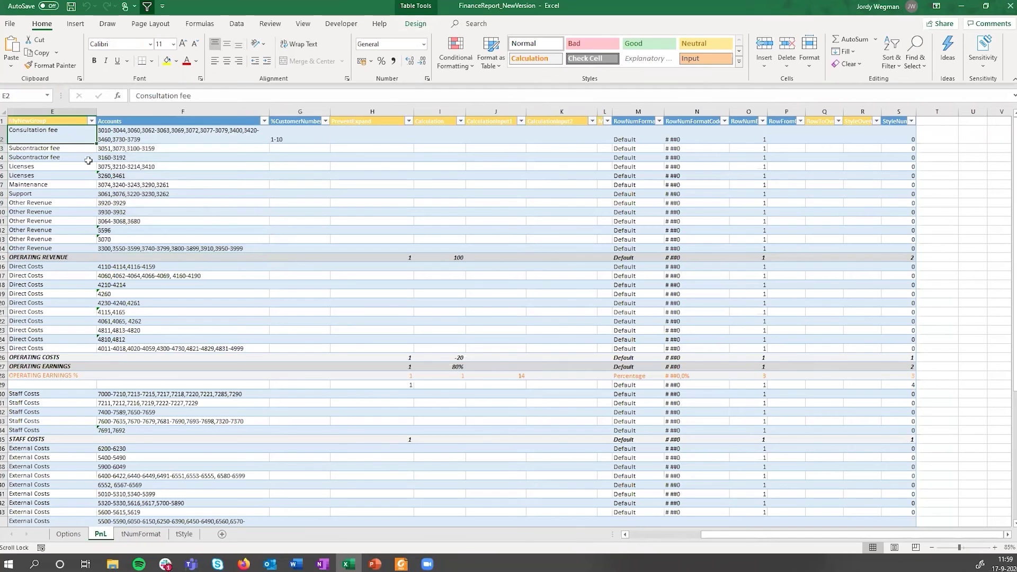
pyautogui.scroll(-6, 74, 211)
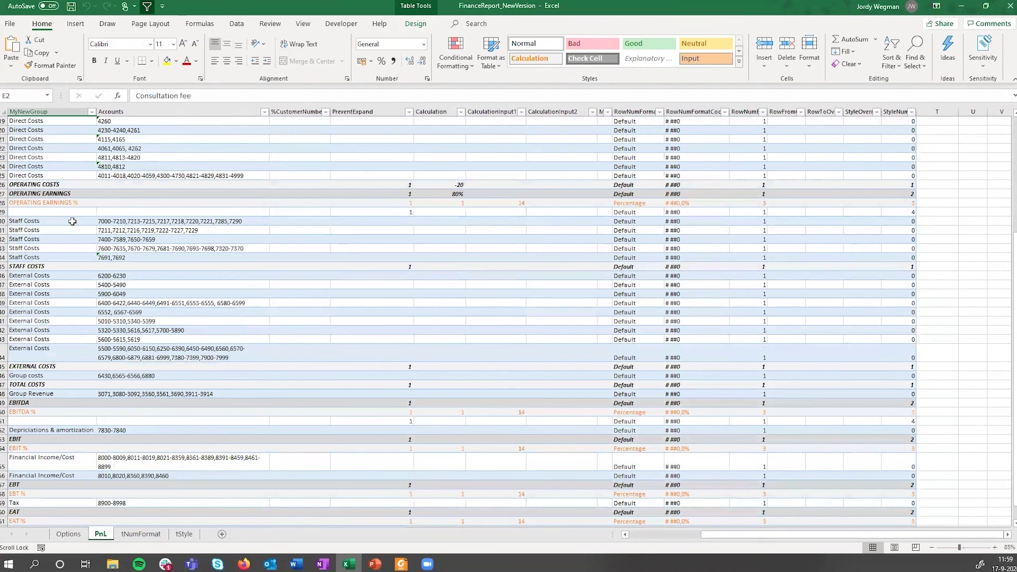
pyautogui.scroll(6, 121, 227)
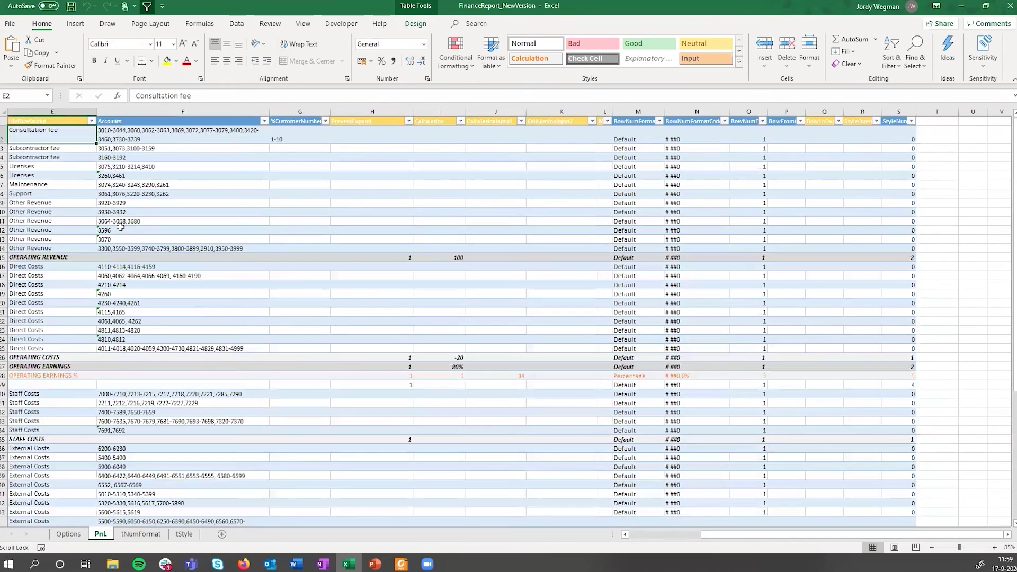
pyautogui.moveTo(82, 139); pyautogui.dragTo(143, 248)
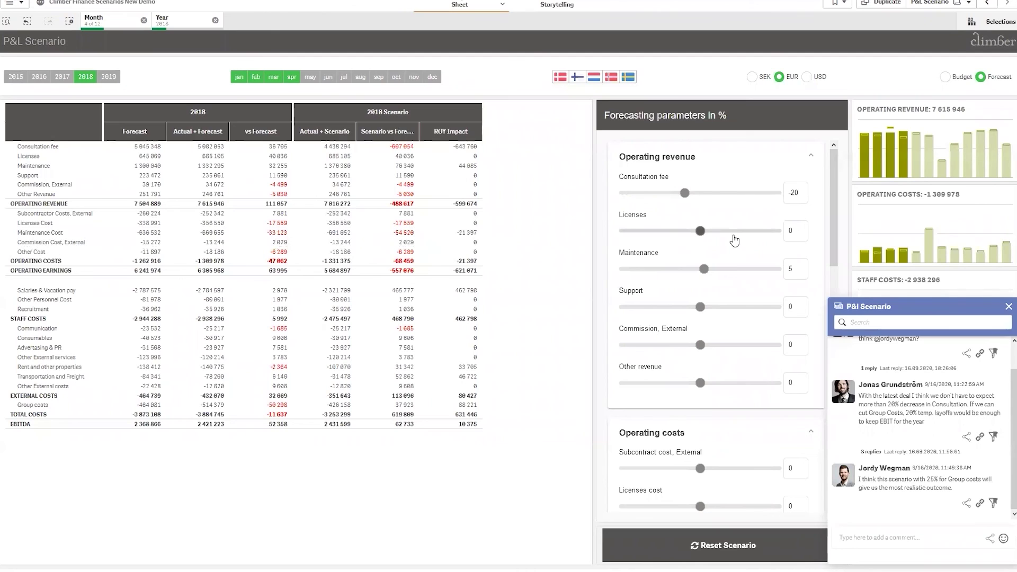
# - On the P&L Scenario sheet, set the Support forecasting parameter to 19% and Commission, External under Operating revenue to -31%
pyautogui.moveTo(921, 381)
pyautogui.moveTo(700, 306); pyautogui.dragTo(714, 307)
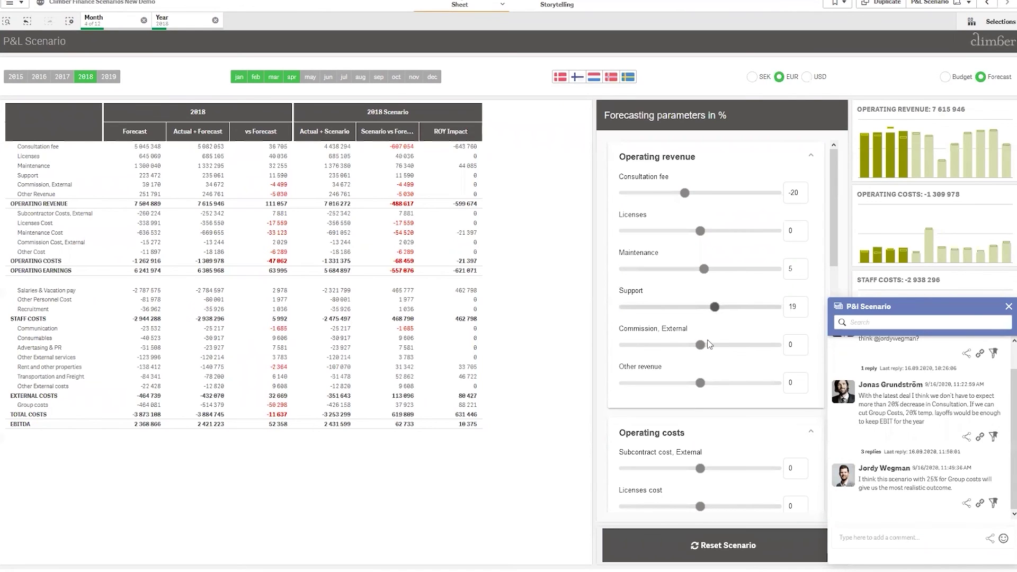
pyautogui.moveTo(699, 347); pyautogui.dragTo(676, 345)
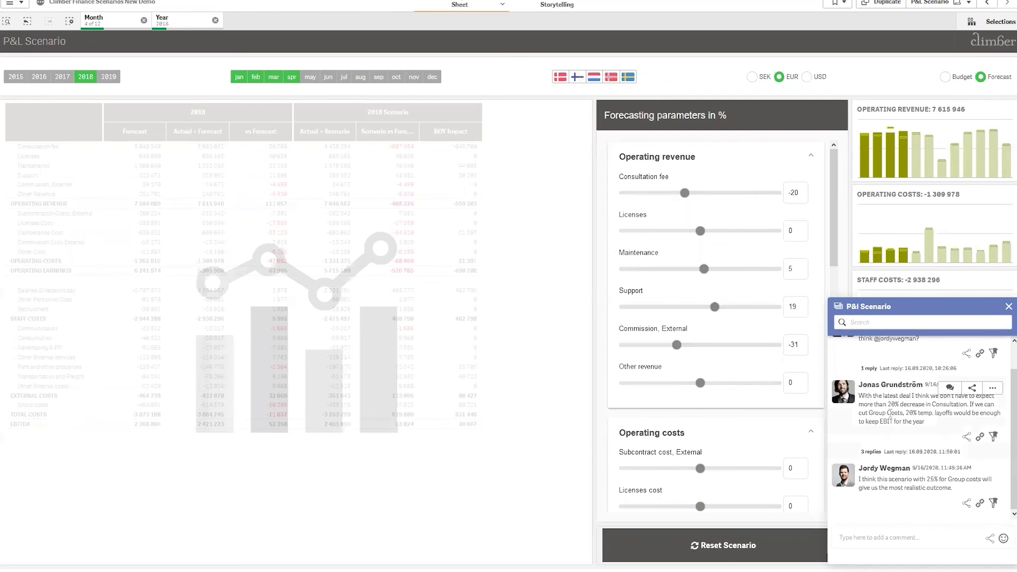
# - Add the comment "Check this out!" and share it by Slack to the #demo_collaboration channel
pyautogui.click(990, 538)
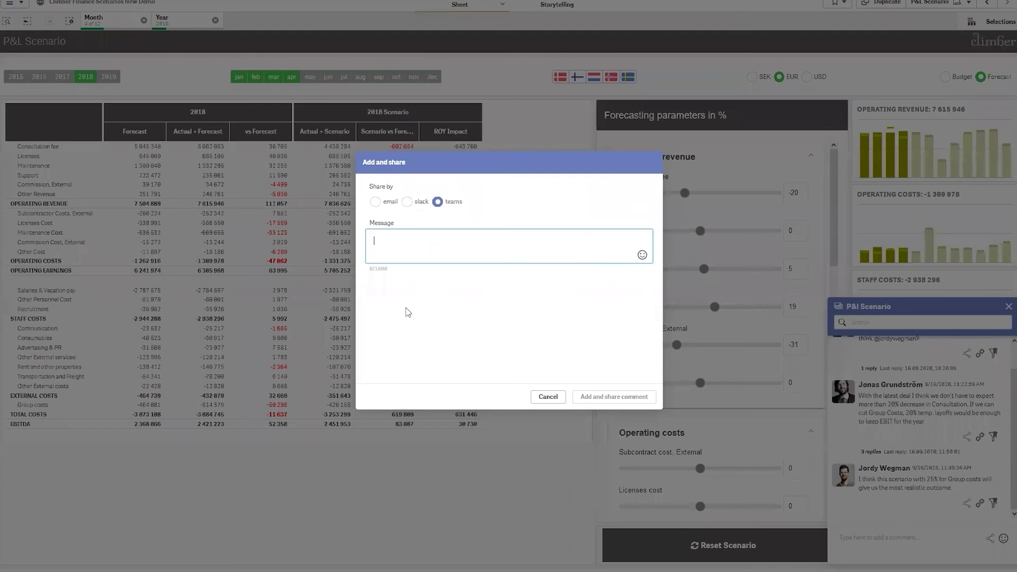
pyautogui.click(415, 204)
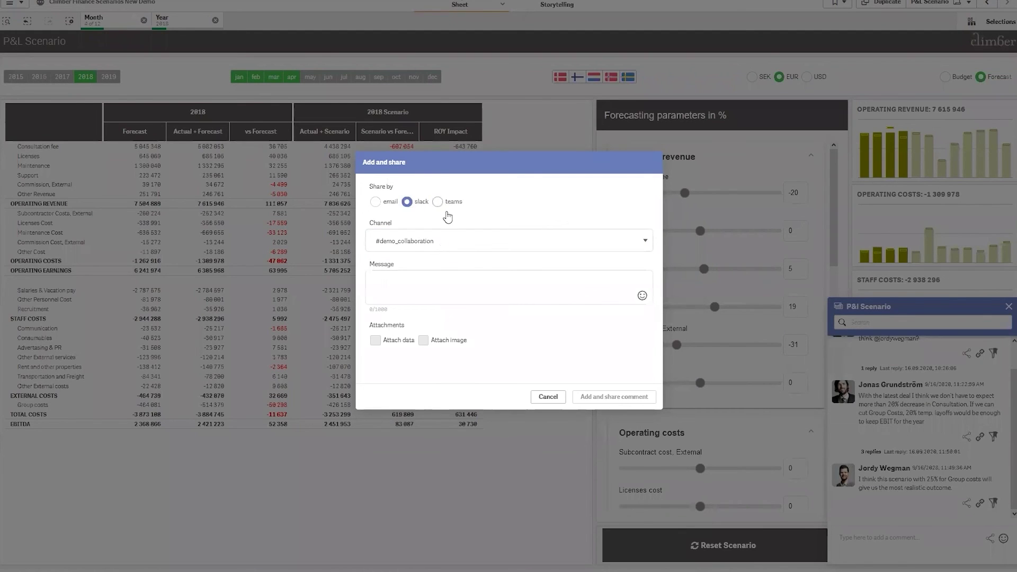
pyautogui.click(453, 289)
pyautogui.write('Check this out!')
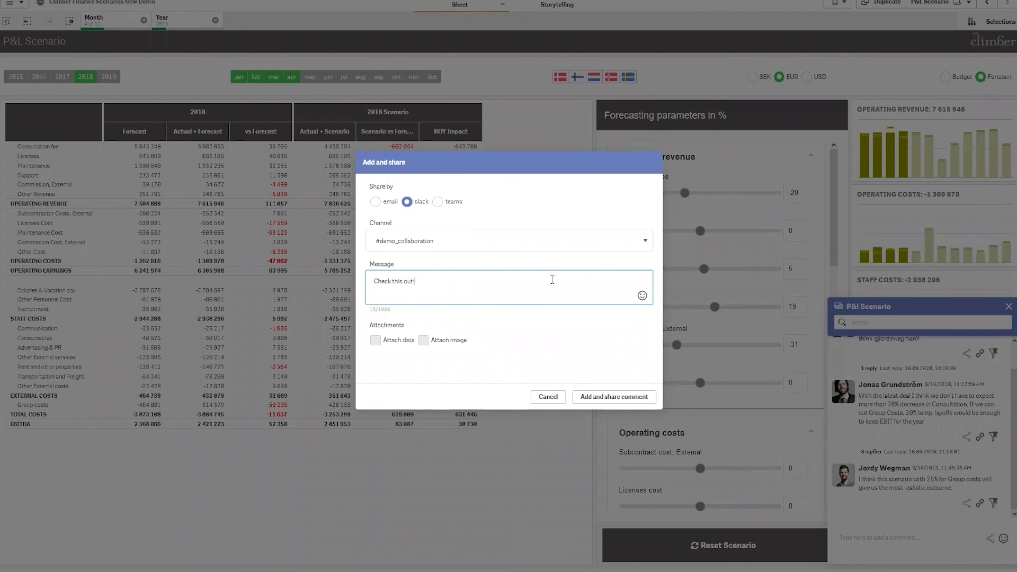
pyautogui.click(605, 403)
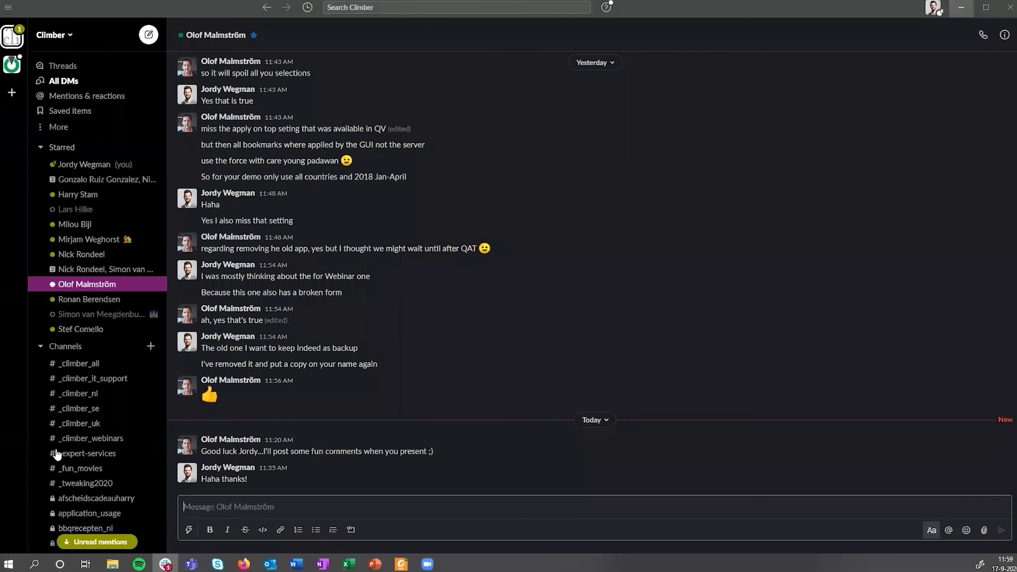
# - In Slack, open the demo_collaboration channel to check the shared comment
pyautogui.scroll(-5, 83, 446)
pyautogui.click(87, 446)
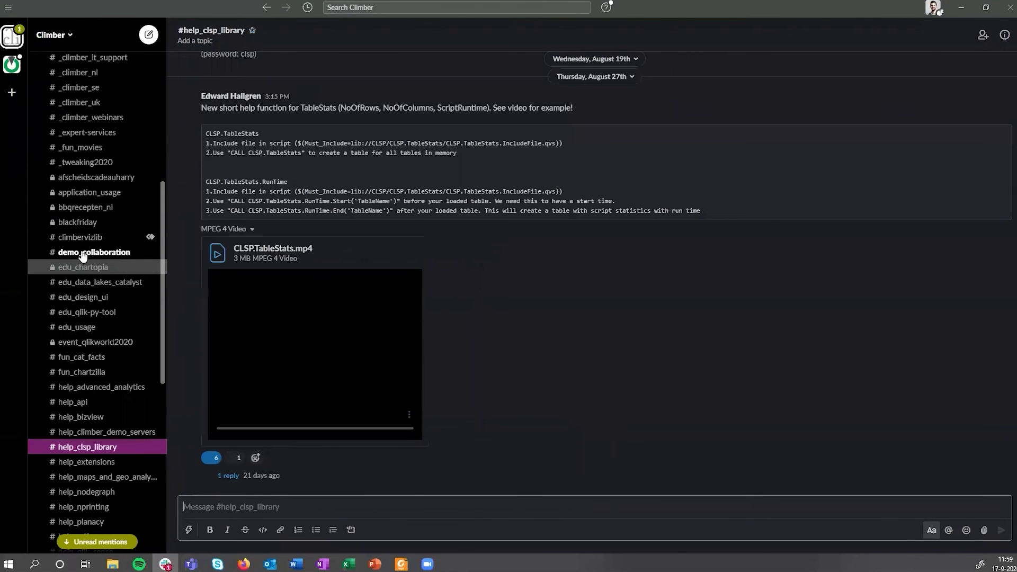
pyautogui.click(118, 256)
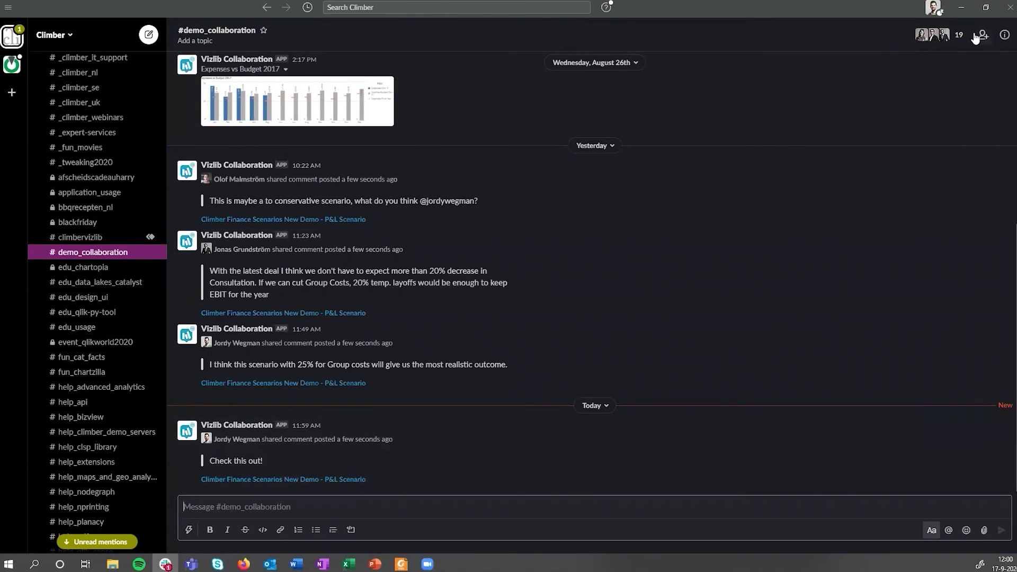
# - View the demo_collaboration member list, close it, and follow the P&L Scenario link in the "Check this out!" message
pyautogui.click(951, 37)
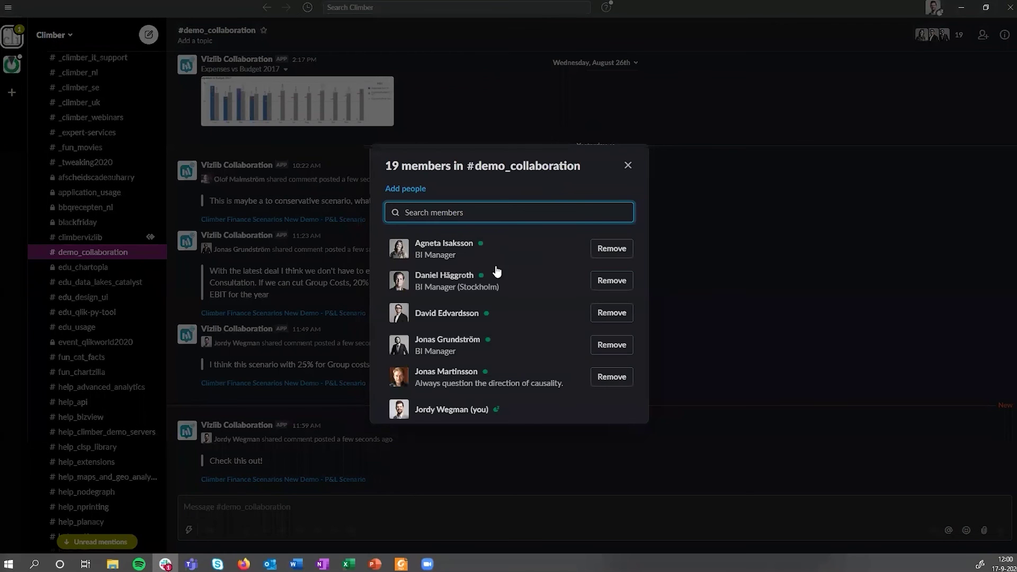
pyautogui.click(627, 165)
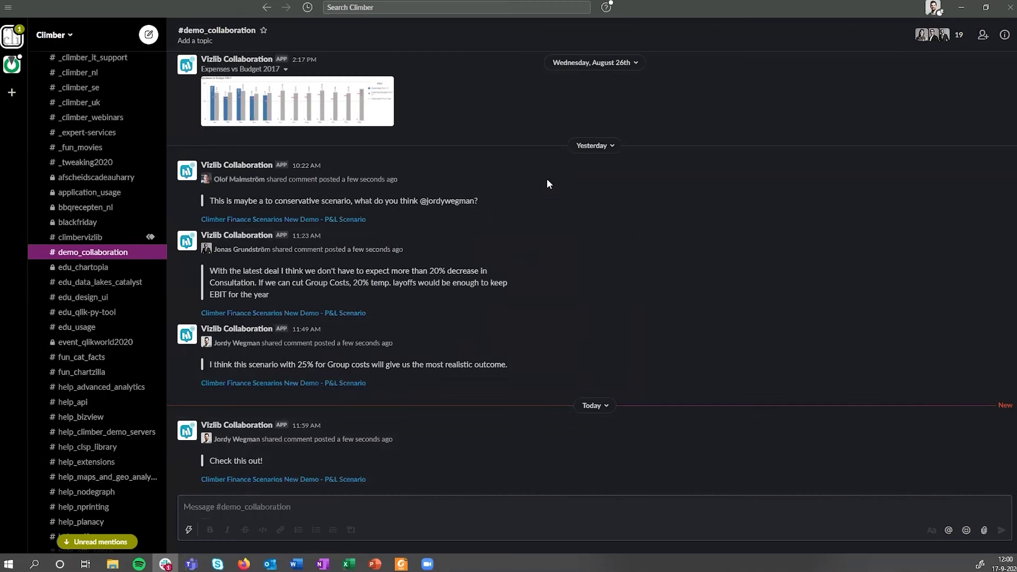
pyautogui.click(259, 479)
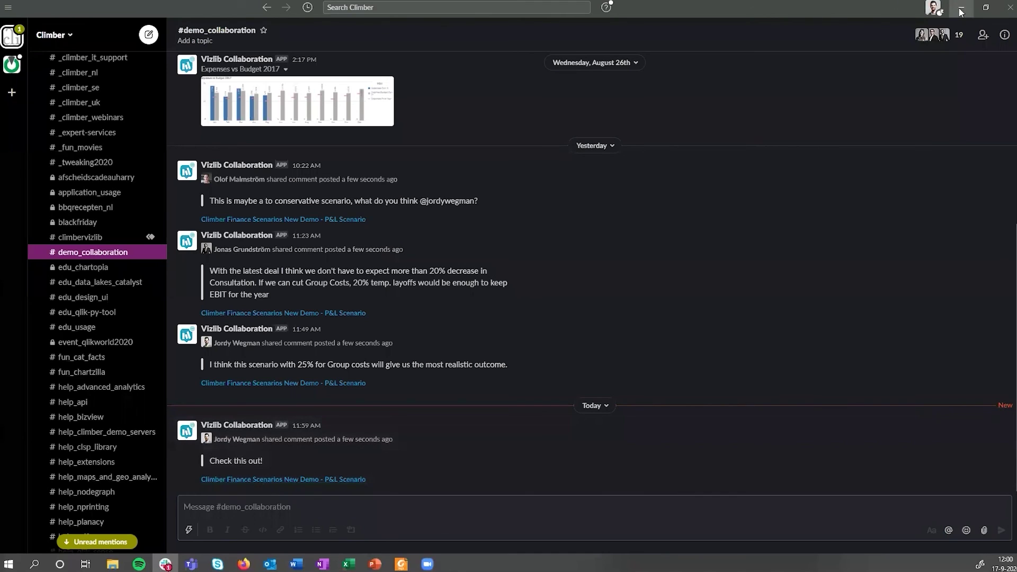